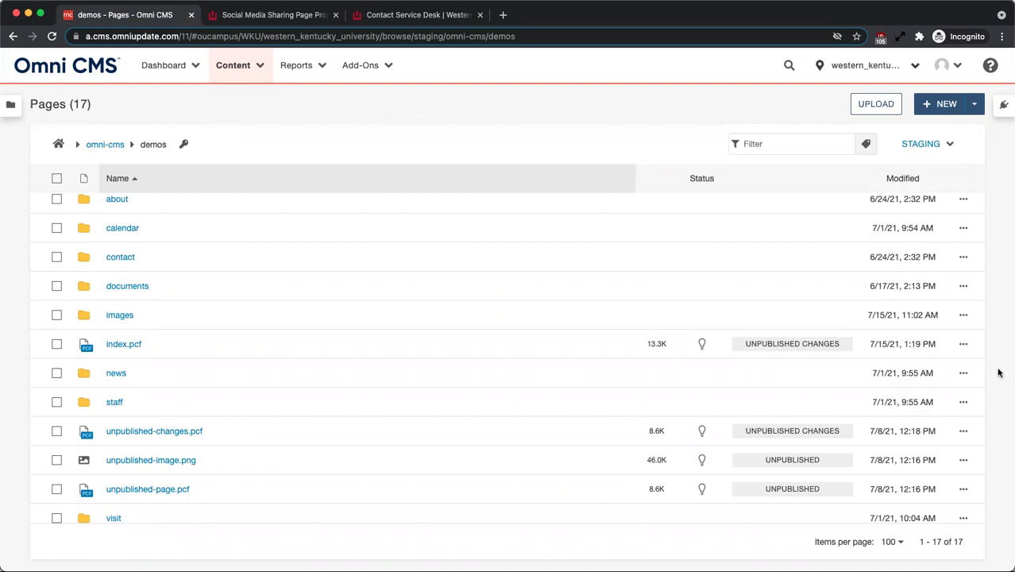
# Step: Check out index.pcf in the demos folder and open its page properties
pyautogui.click(701, 345)
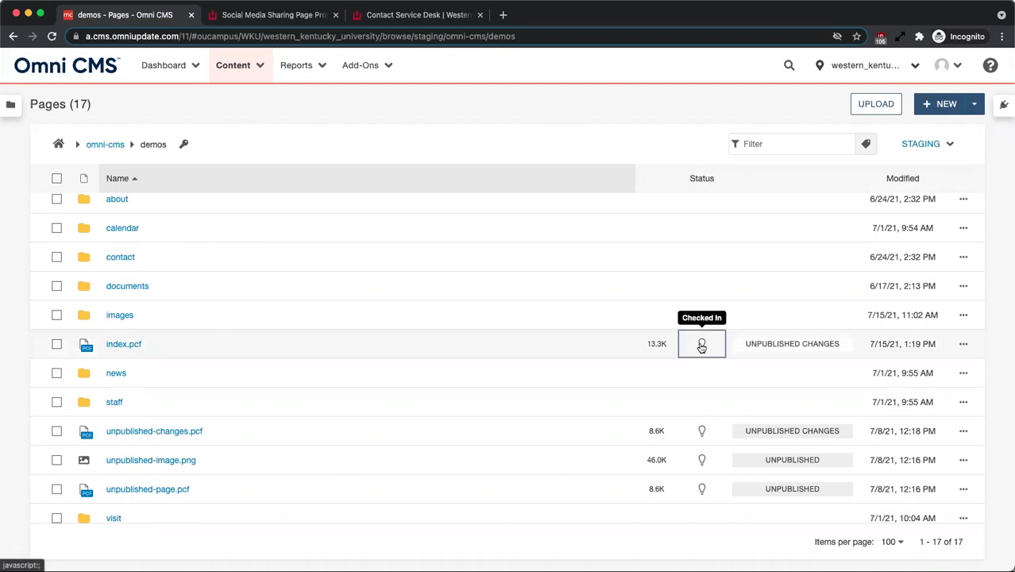
pyautogui.click(961, 343)
pyautogui.click(690, 344)
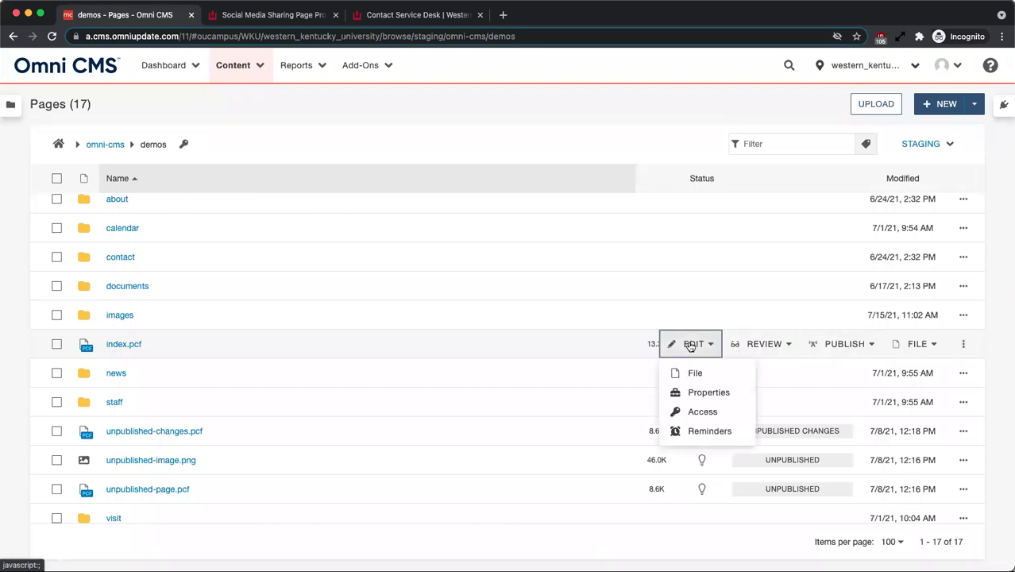
pyautogui.click(692, 392)
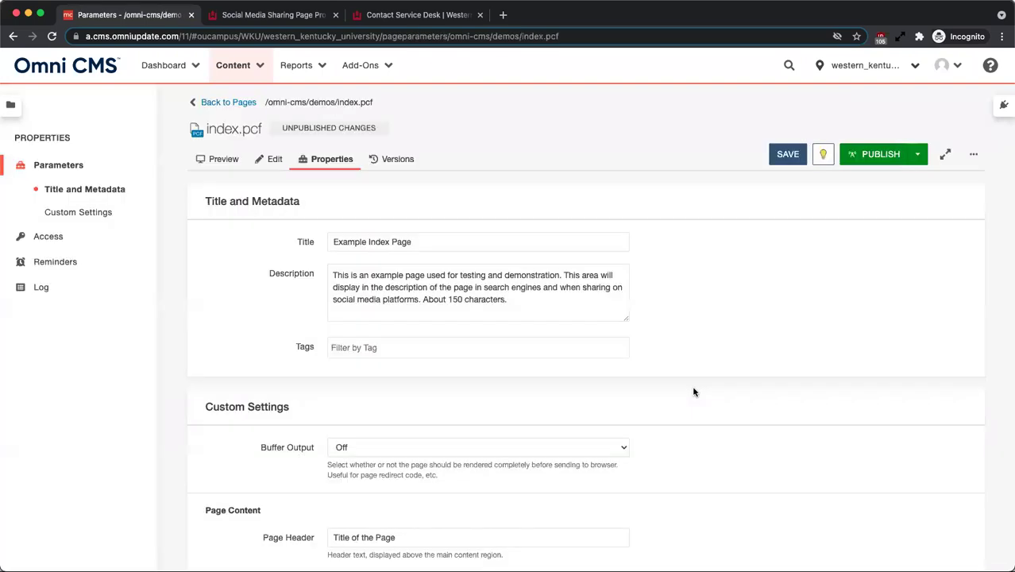
# Step: Preview the page, return to its properties, and check index.pcf in and back out
pyautogui.click(215, 164)
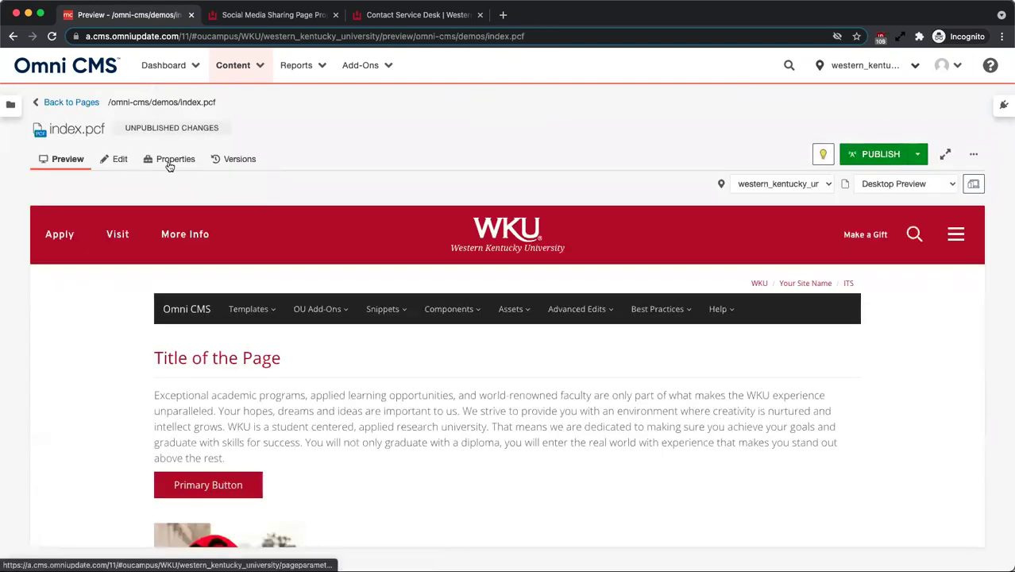
pyautogui.click(174, 159)
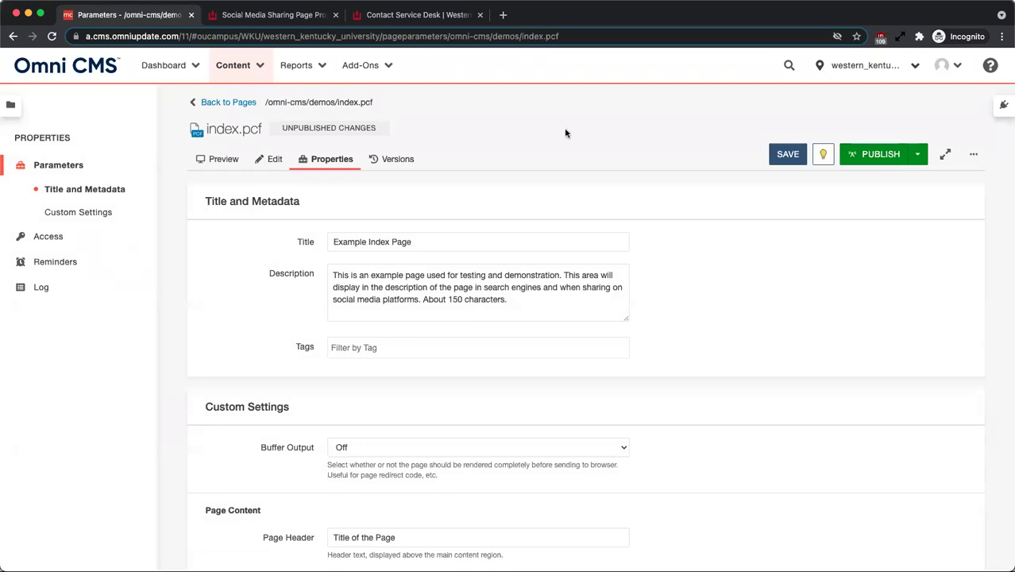
pyautogui.click(824, 156)
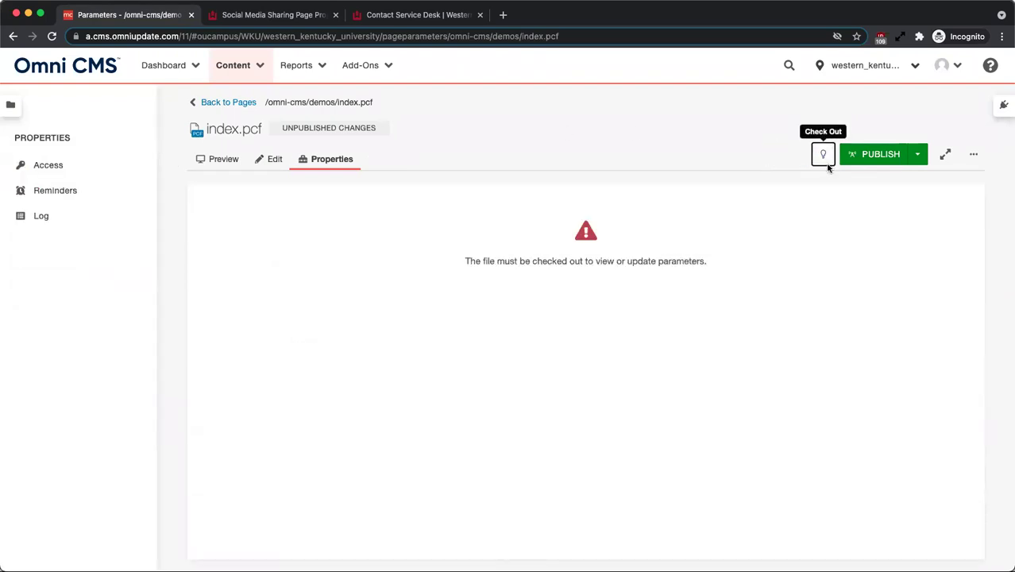
pyautogui.click(823, 155)
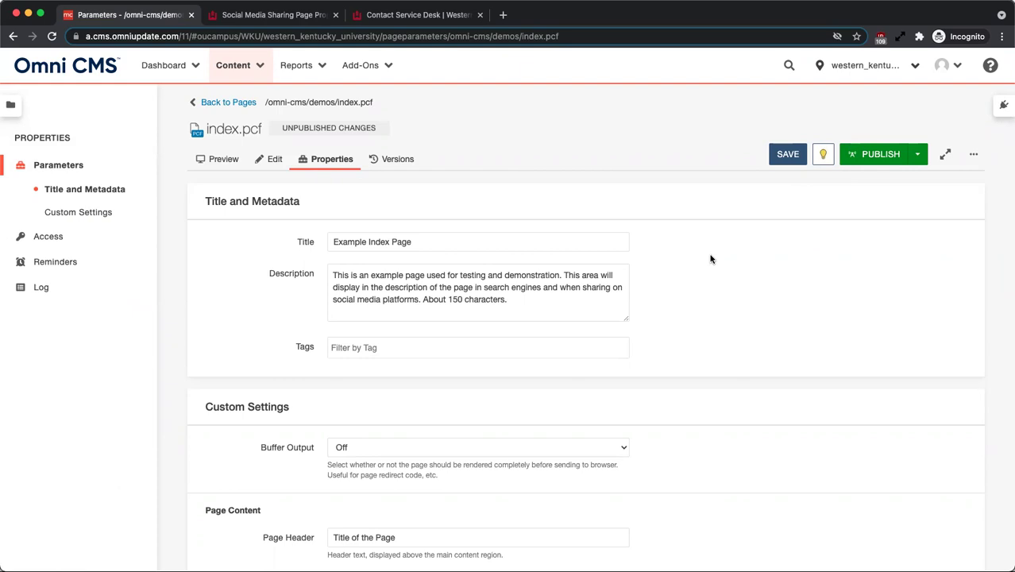
# Step: Examine the page's title and description fields and its Buffer Output, Page Header and Image Slider Region settings
pyautogui.click(517, 237)
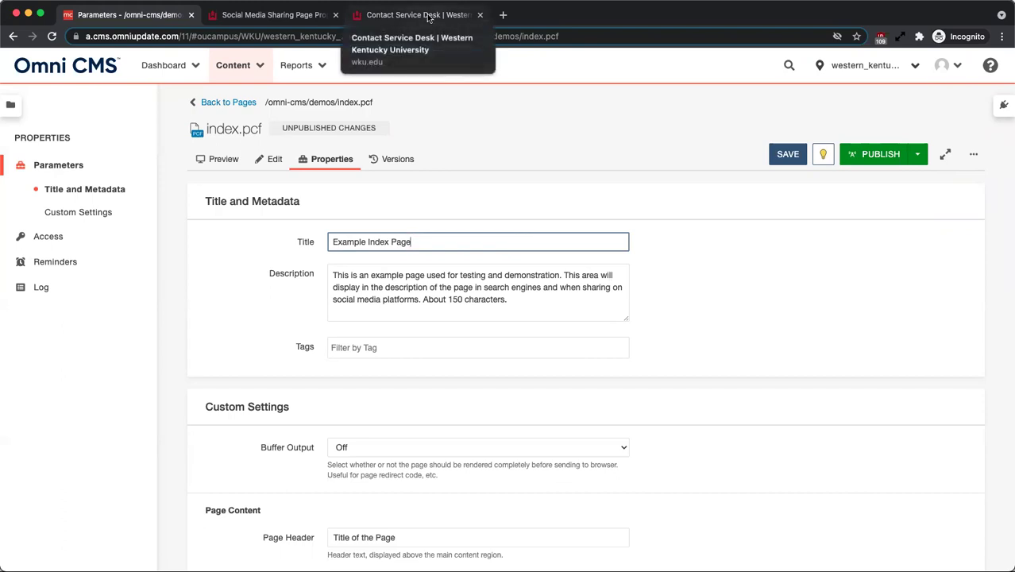
pyautogui.click(520, 299)
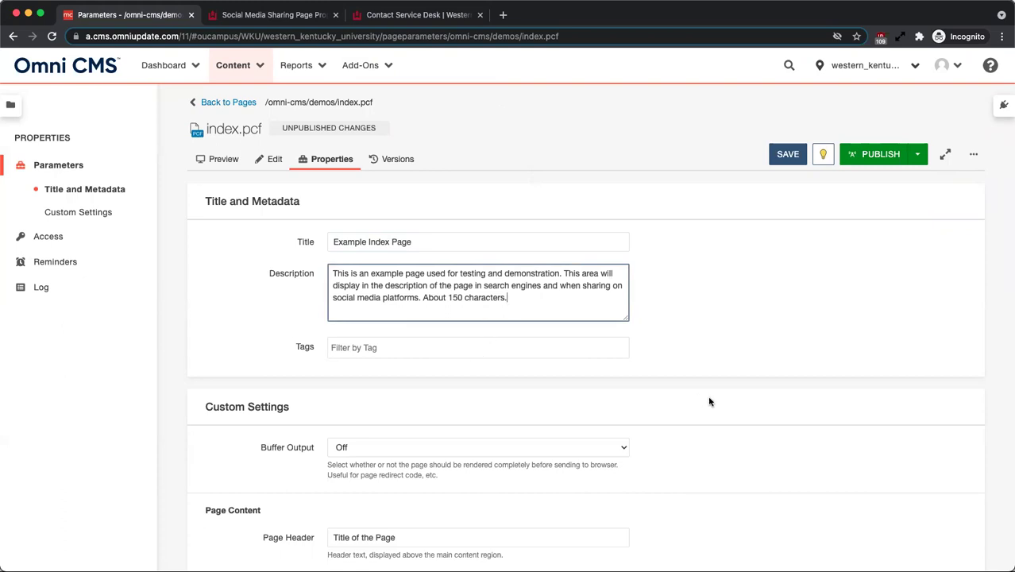
pyautogui.scroll(-3, 709, 402)
pyautogui.scroll(-2, 709, 402)
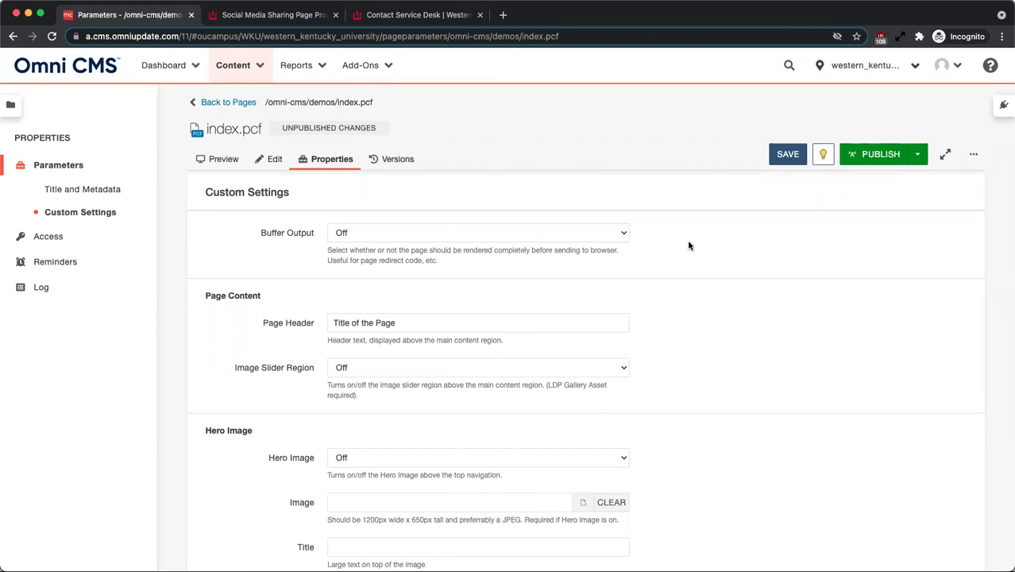
pyautogui.click(624, 235)
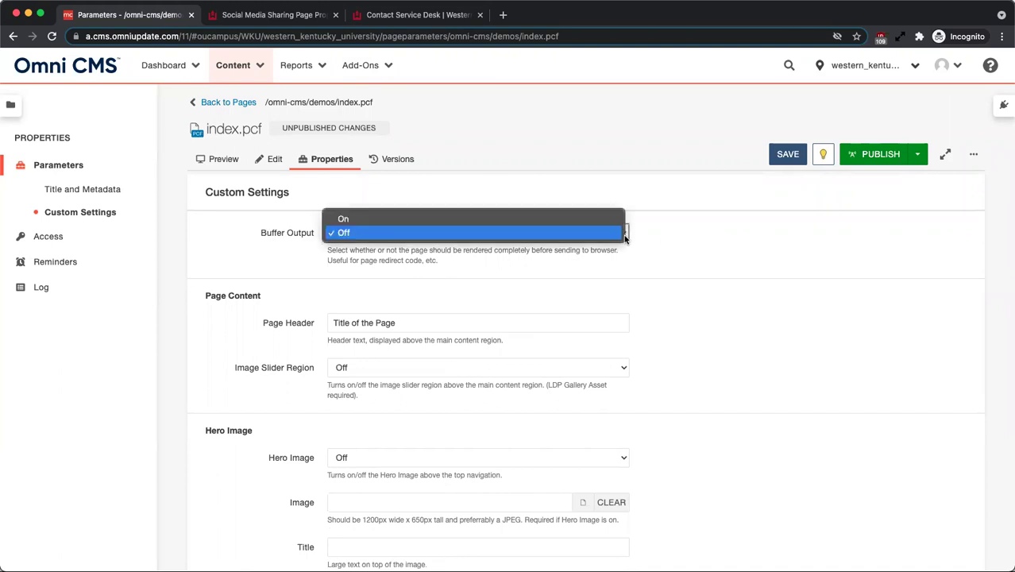
pyautogui.click(671, 239)
pyautogui.click(672, 239)
pyautogui.scroll(-3, 672, 239)
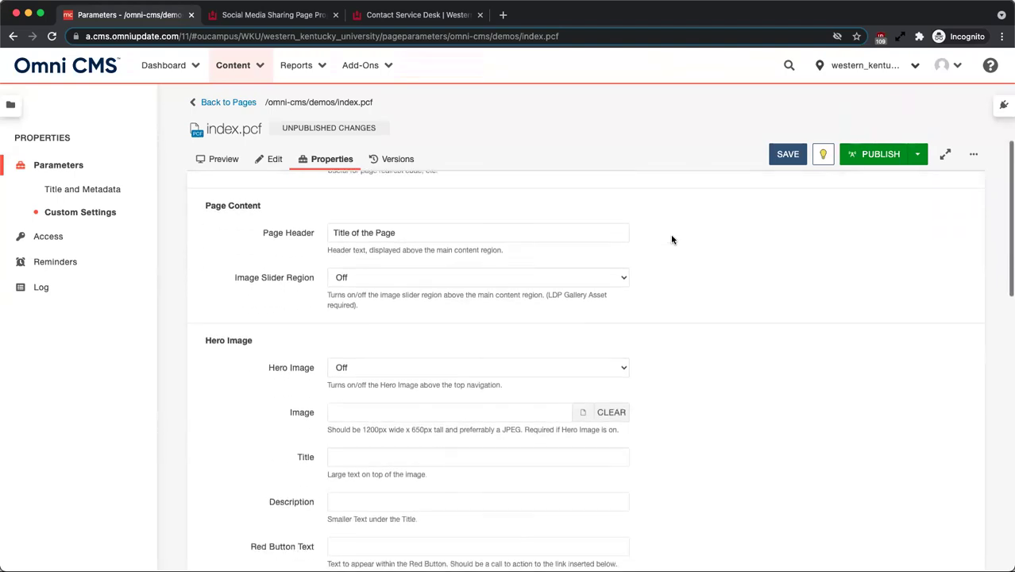
pyautogui.click(527, 216)
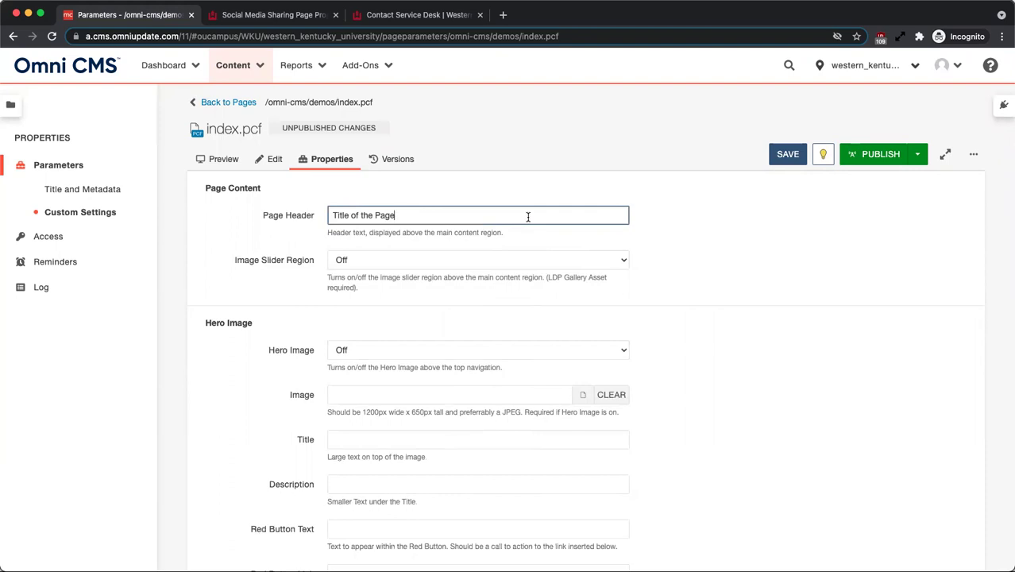
pyautogui.click(531, 261)
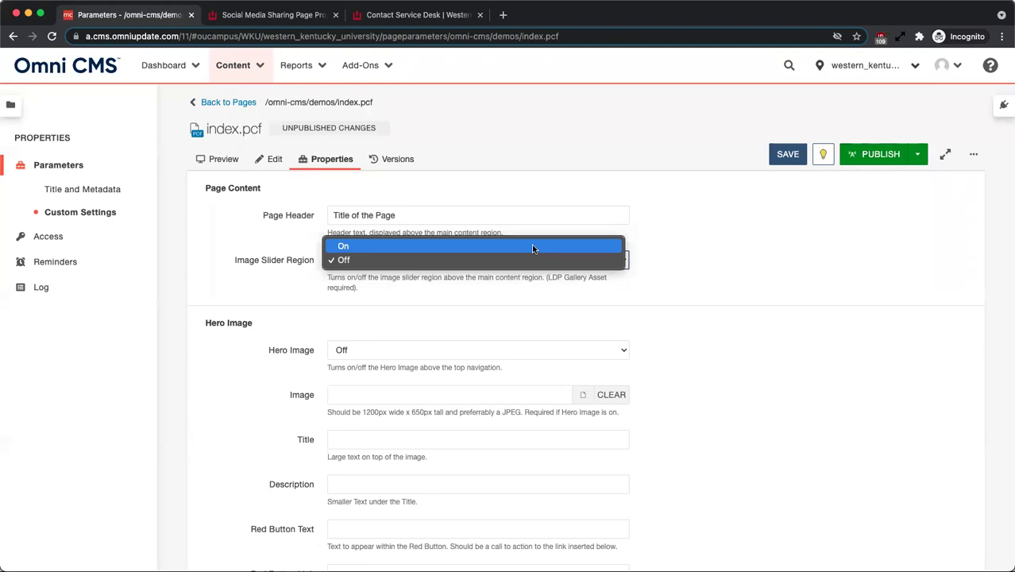
pyautogui.click(695, 260)
# Step: Set the Hero Image option to On for the page
pyautogui.scroll(-1, 697, 261)
pyautogui.scroll(-3, 697, 261)
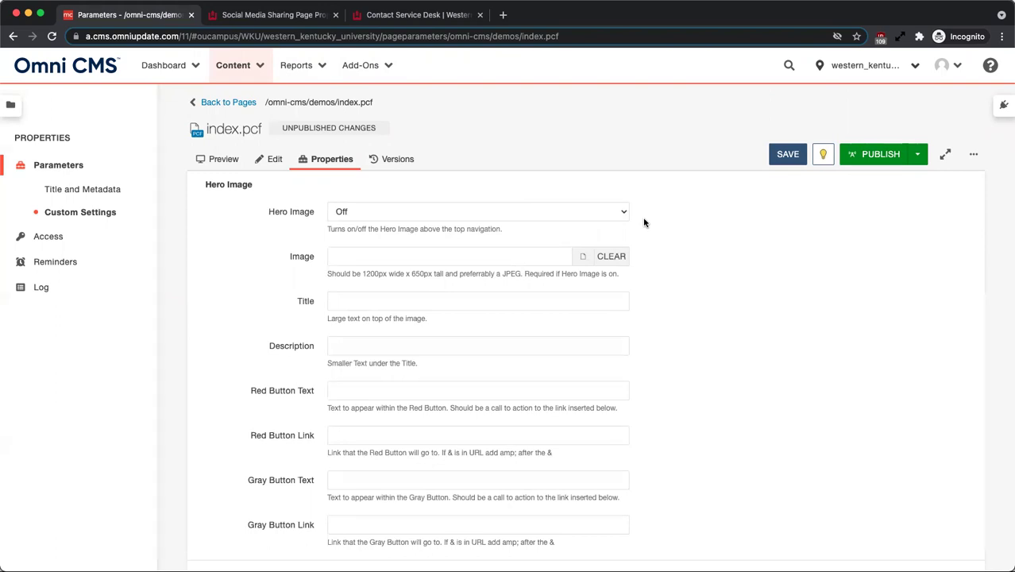
pyautogui.click(594, 211)
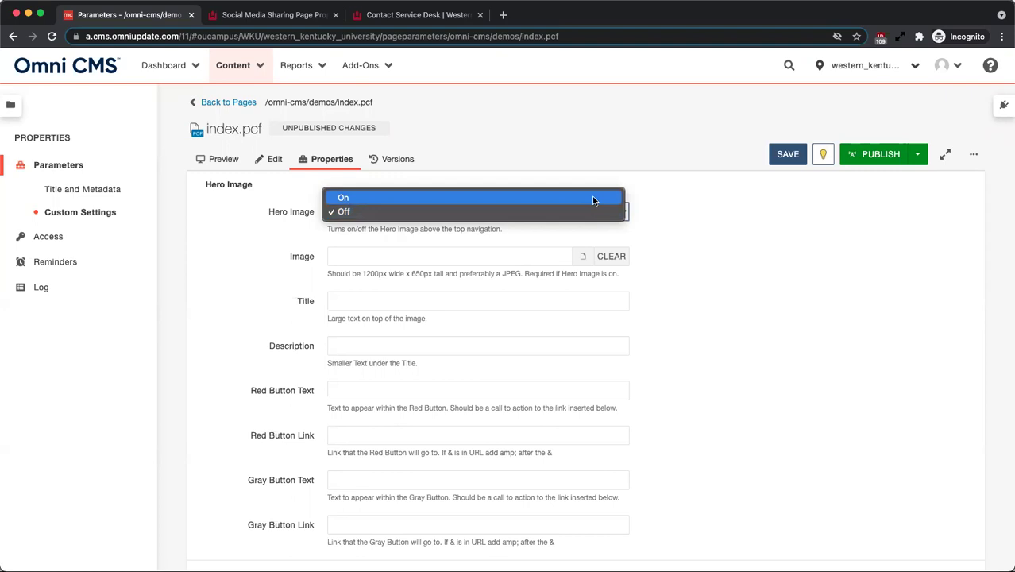
pyautogui.click(592, 198)
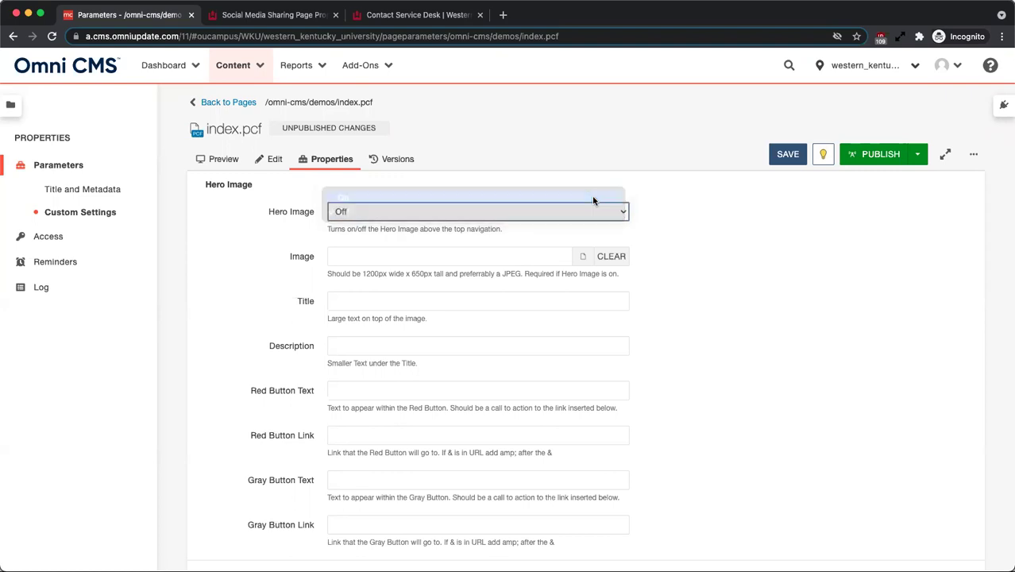
# Step: Choose hero_bigred-ou-laptop.jpg from the omni-cms/images folder as the hero image
pyautogui.click(582, 258)
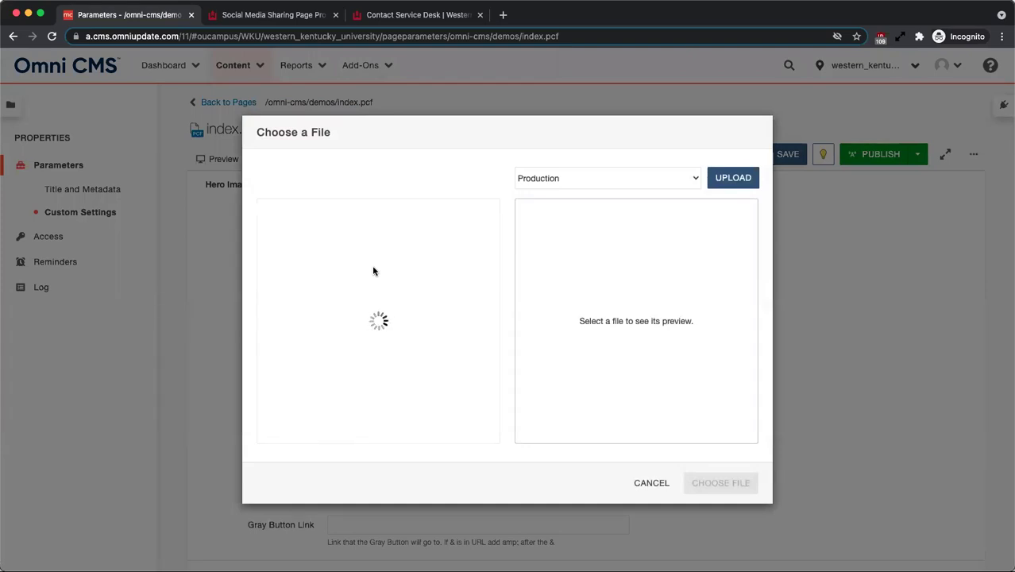
pyautogui.click(347, 211)
pyautogui.write('omni')
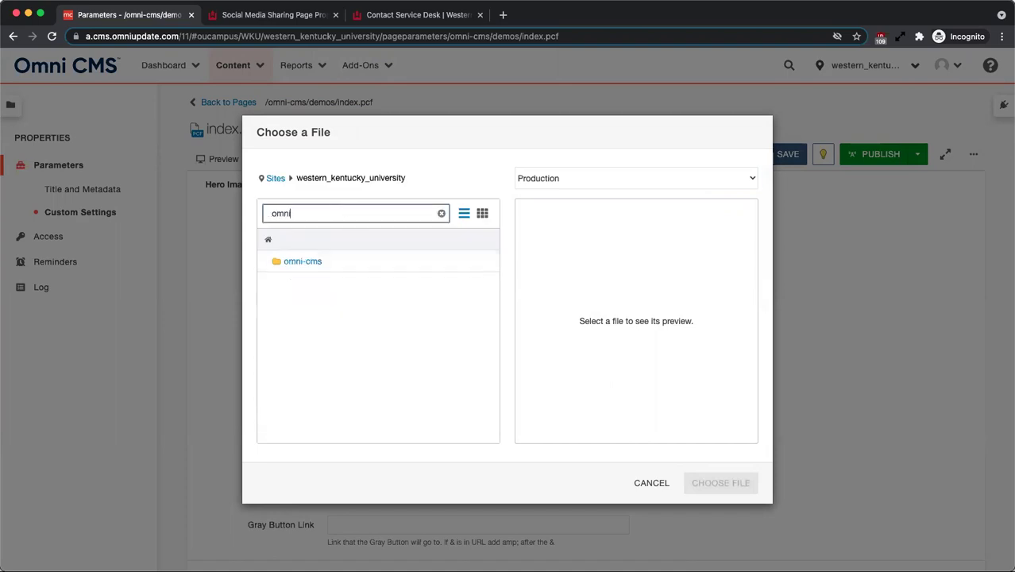
pyautogui.doubleClick(317, 261)
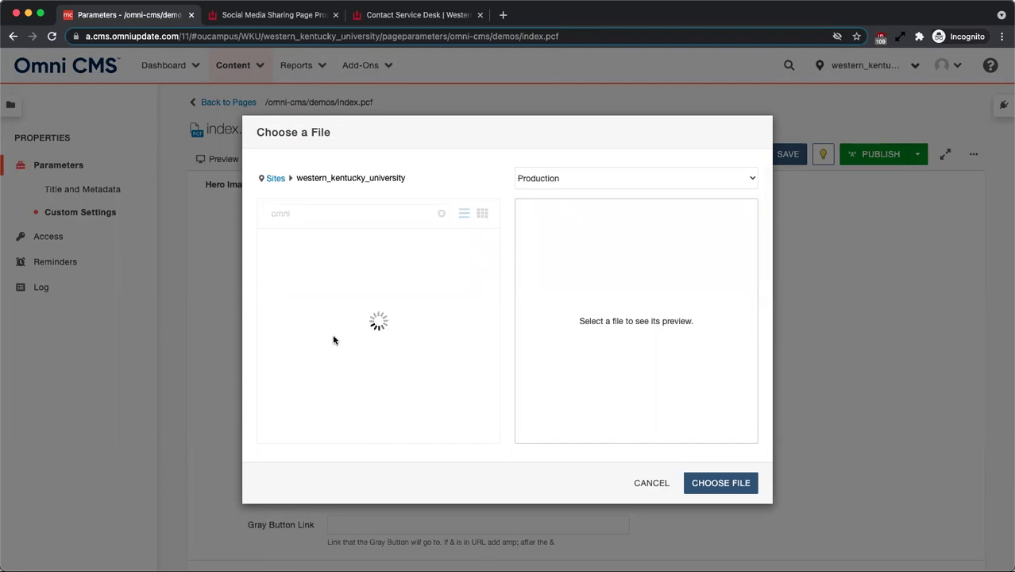
pyautogui.scroll(-5, 333, 340)
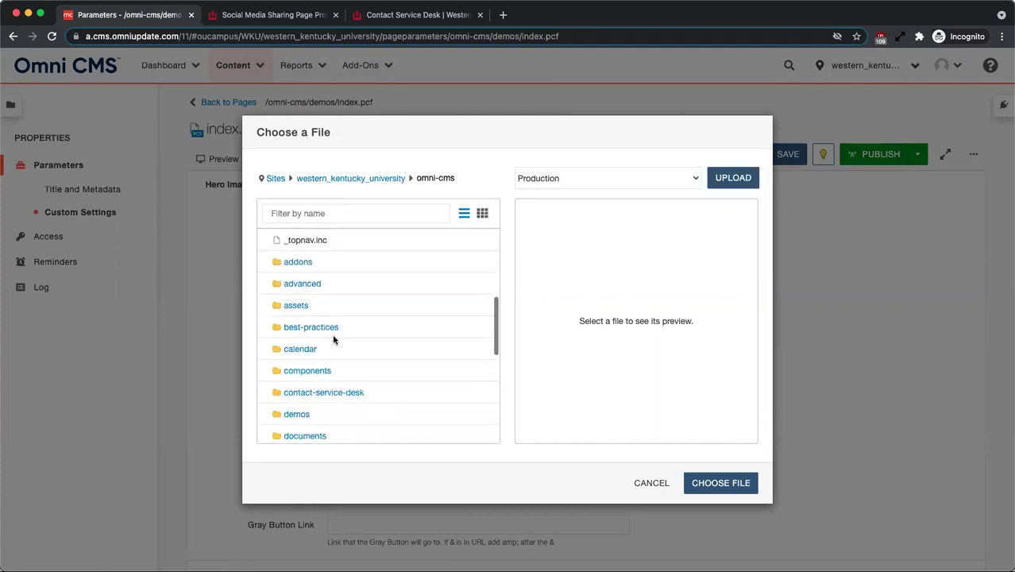
pyautogui.scroll(-3, 333, 340)
pyautogui.doubleClick(318, 337)
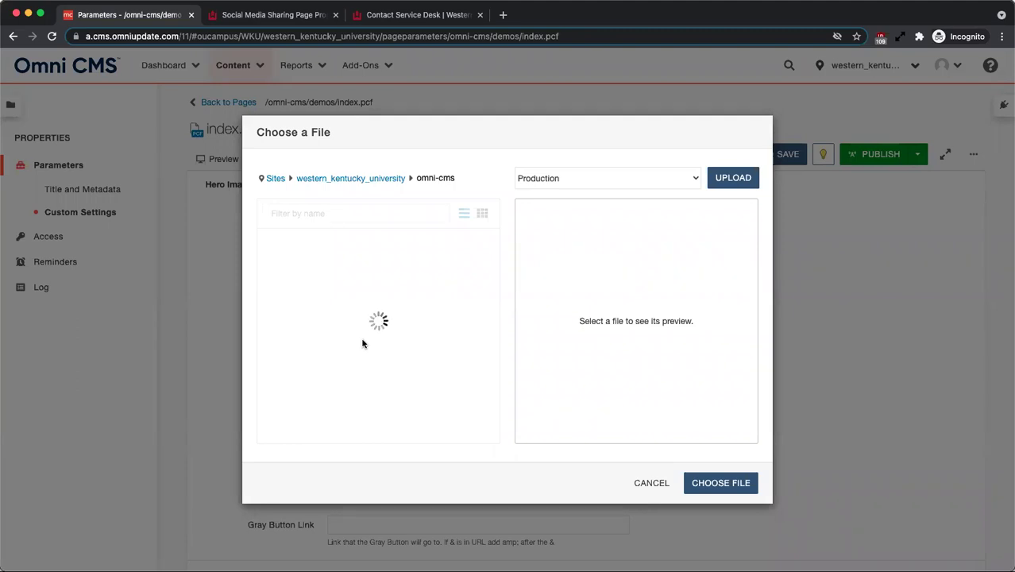
pyautogui.scroll(-3, 354, 345)
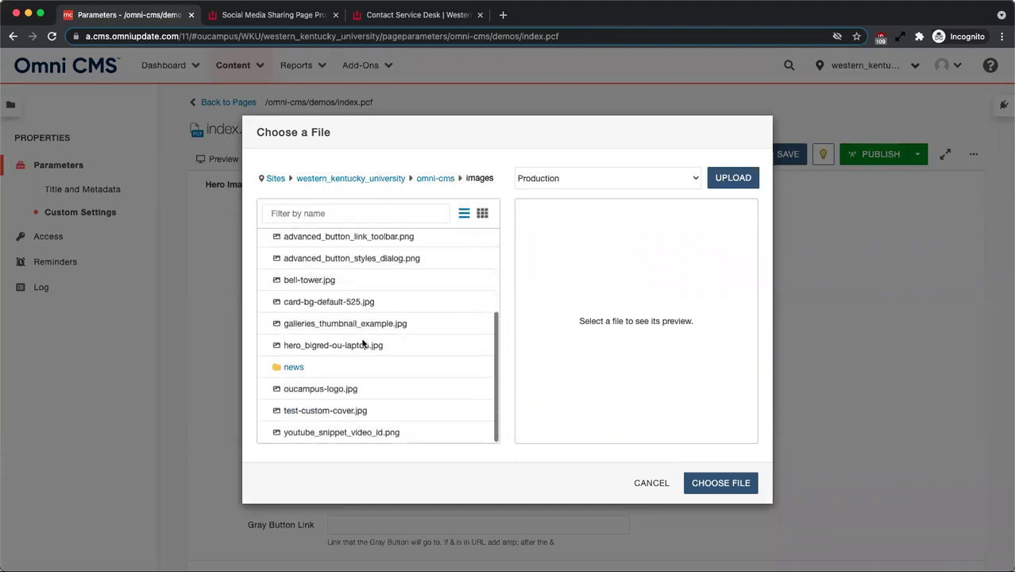
pyautogui.click(354, 344)
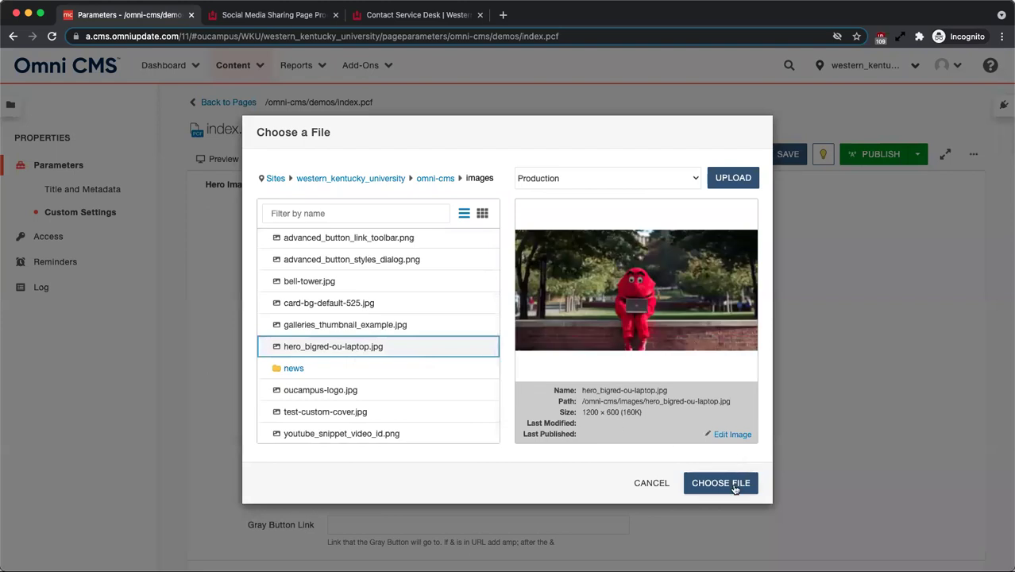
pyautogui.click(735, 485)
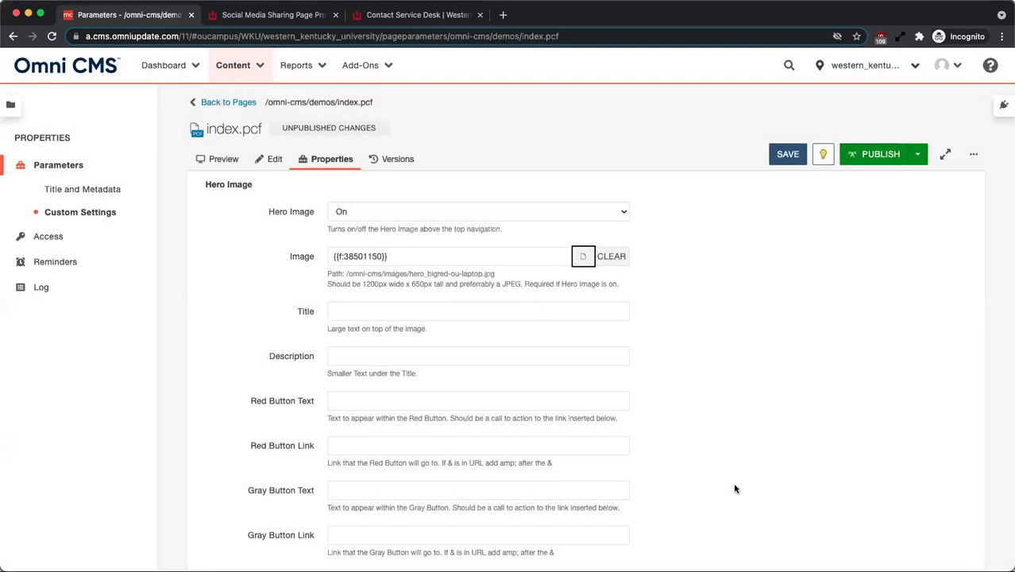
# Step: Set the hero title to "Example Hero Title" and its description to "This is the hero description!"
pyautogui.click(339, 311)
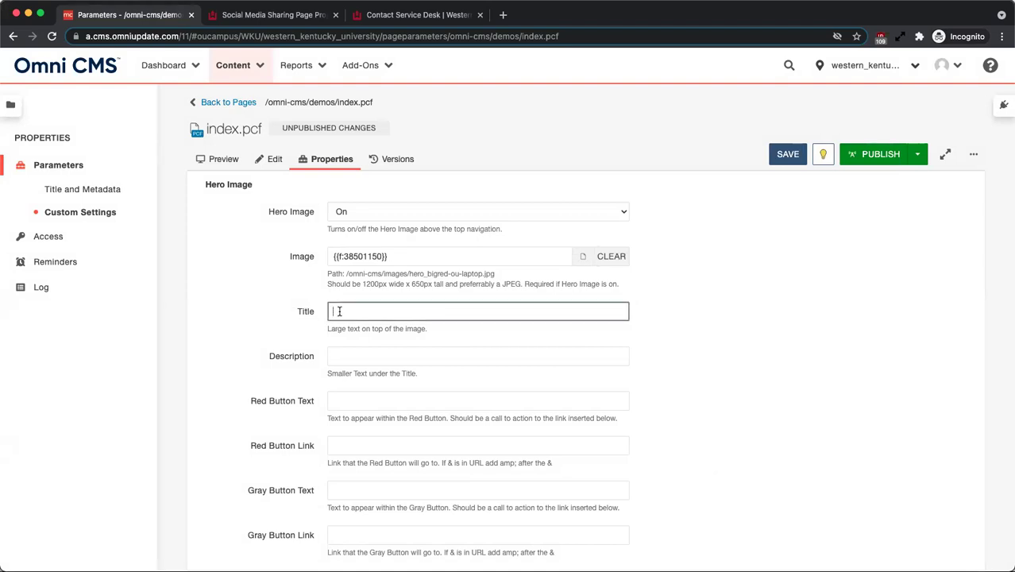
pyautogui.write('Example Hero Title')
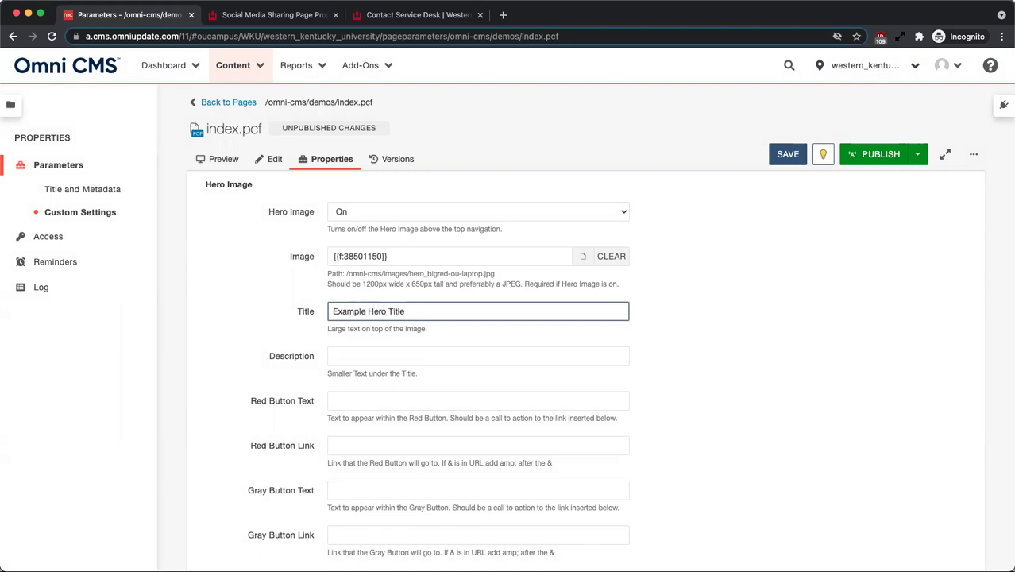
pyautogui.click(341, 356)
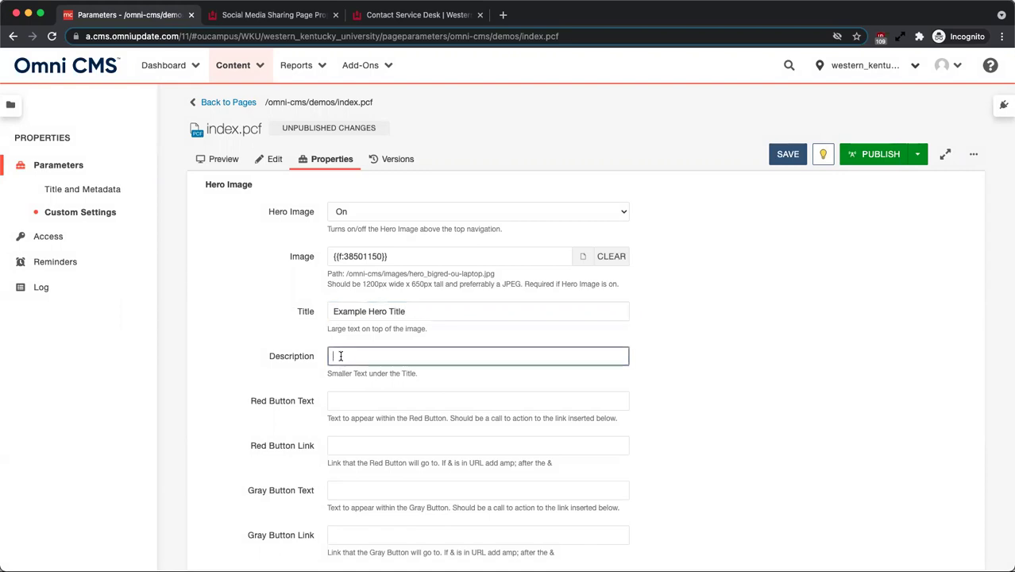
pyautogui.write('This is th')
pyautogui.write('hero description')
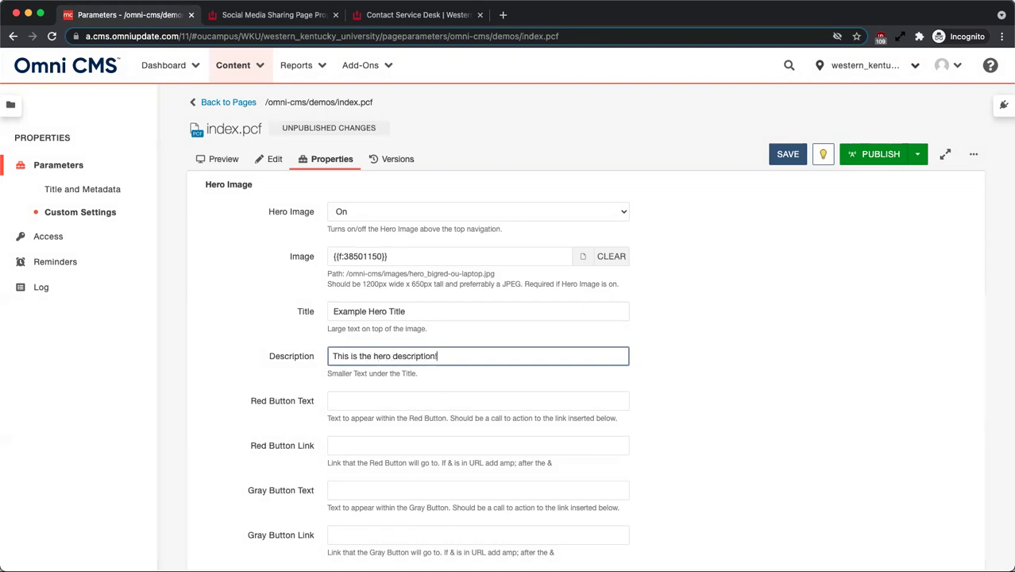
pyautogui.click(690, 368)
pyautogui.scroll(-2, 690, 368)
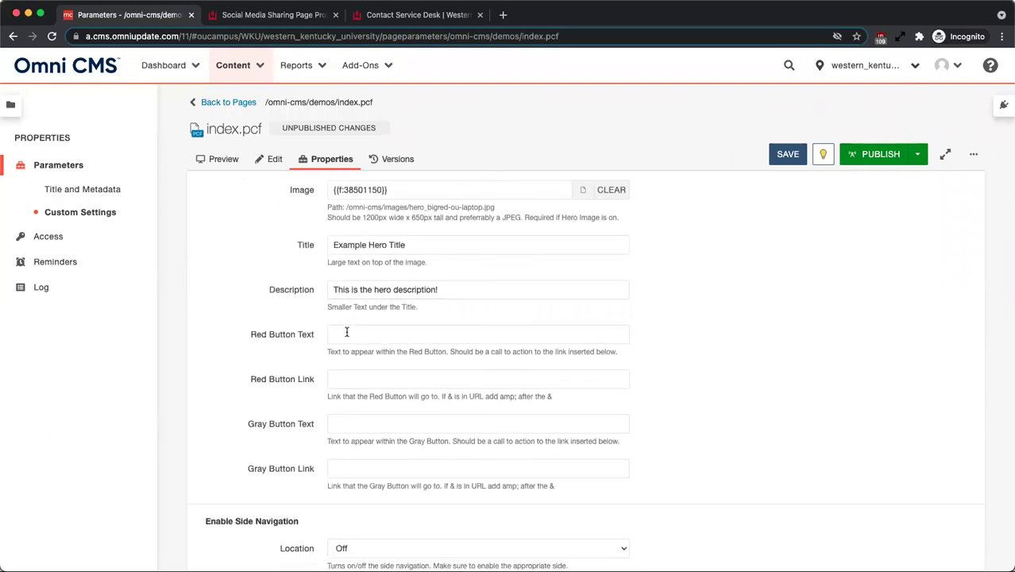
pyautogui.click(346, 332)
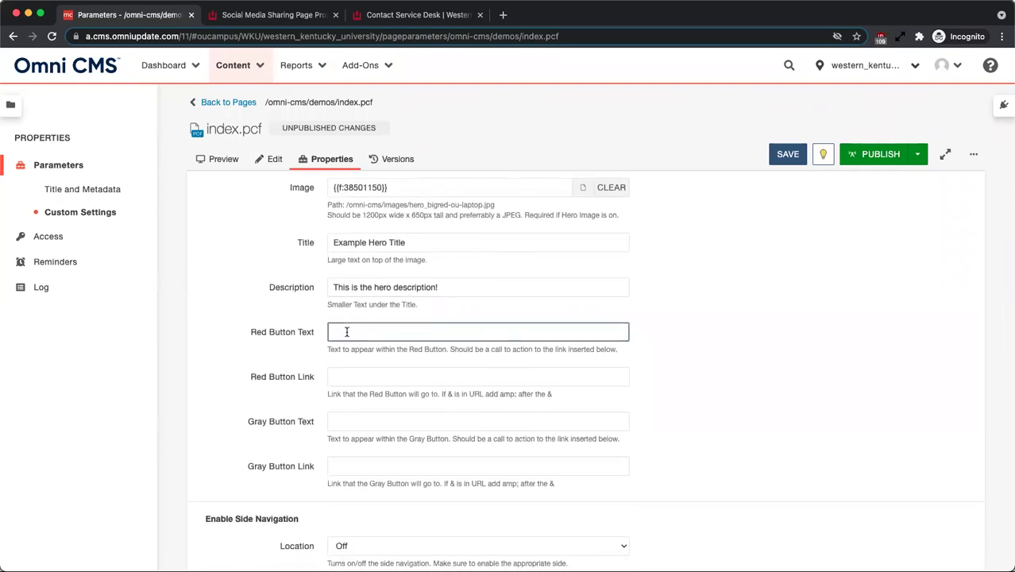
pyautogui.write('Apply Now')
pyautogui.press('Tab')
pyautogui.write('ht')
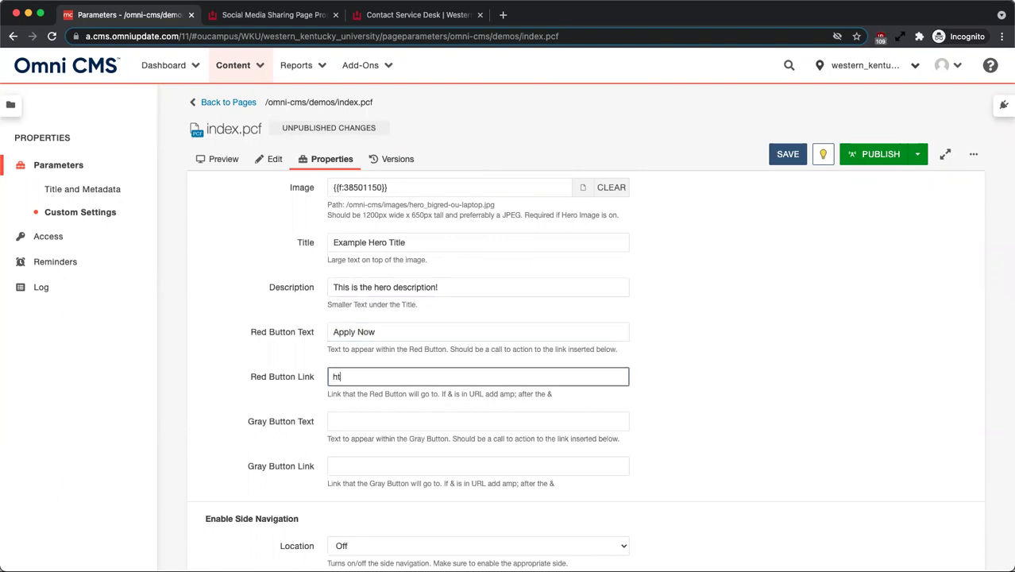
pyautogui.write('tps://www.wku.edu/apply')
pyautogui.press('Tab')
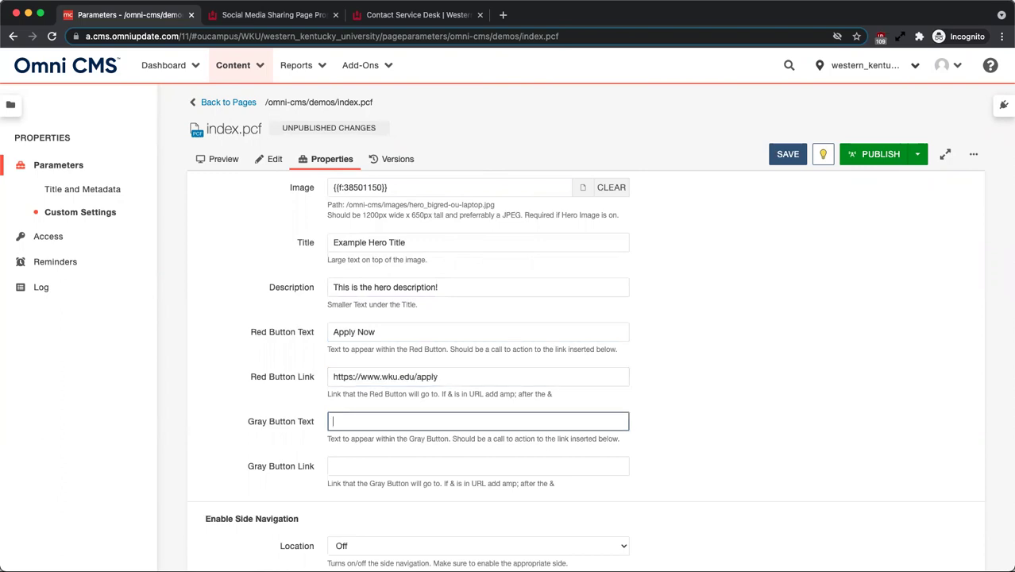
pyautogui.write('Get Help')
pyautogui.press('Tab')
pyautogui.write('https')
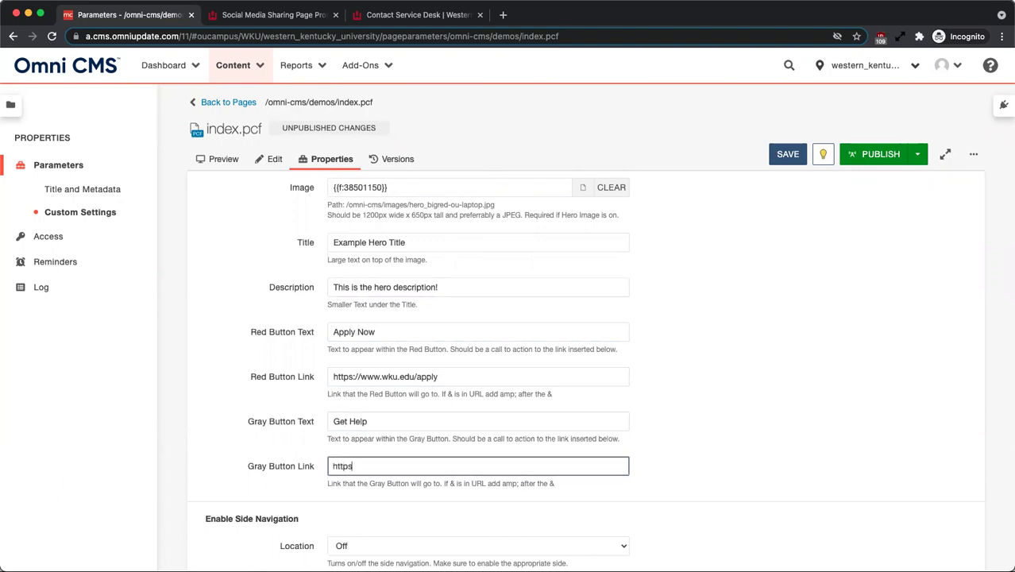
pyautogui.write('://www.wku.edu/its/contact')
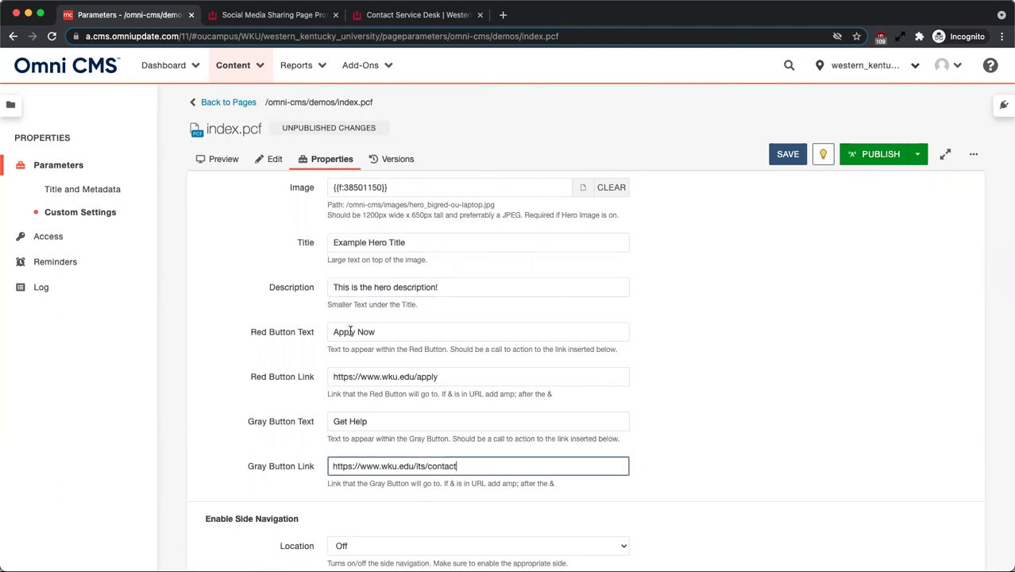
# Step: Set the side navigation location of the page to Left
pyautogui.click(775, 455)
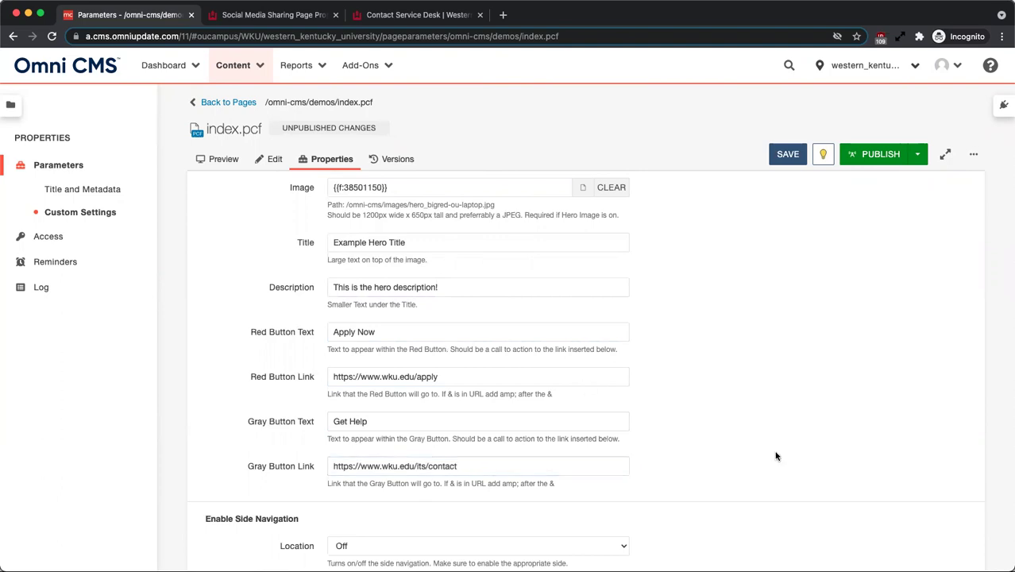
pyautogui.scroll(-6, 776, 455)
pyautogui.scroll(-1, 777, 456)
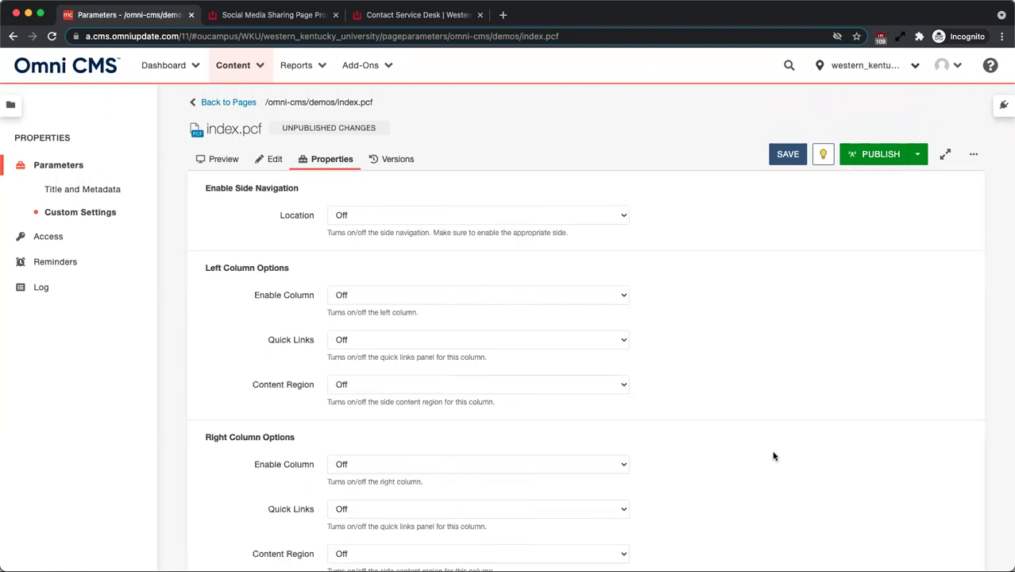
pyautogui.scroll(-1, 774, 456)
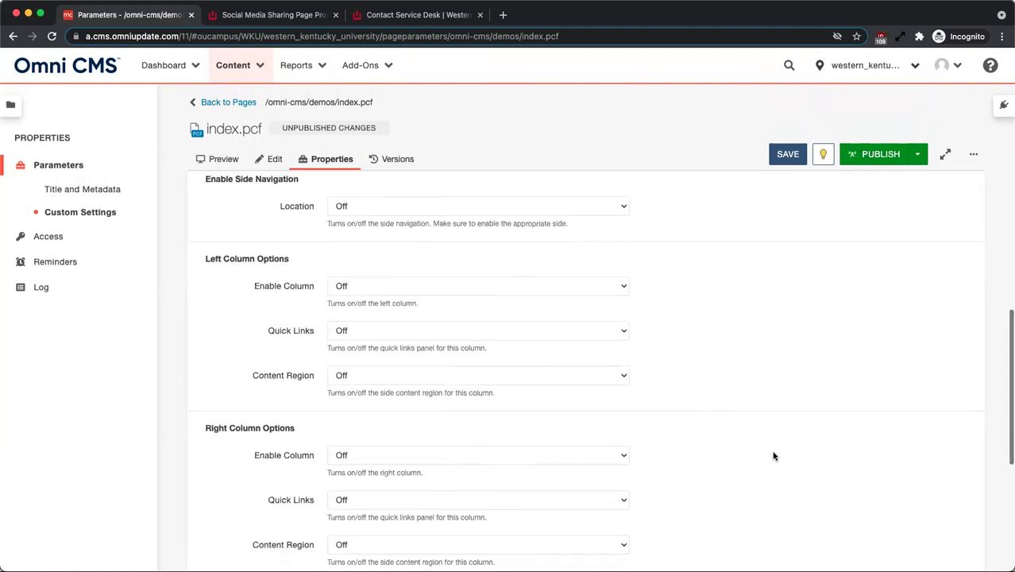
pyautogui.click(527, 208)
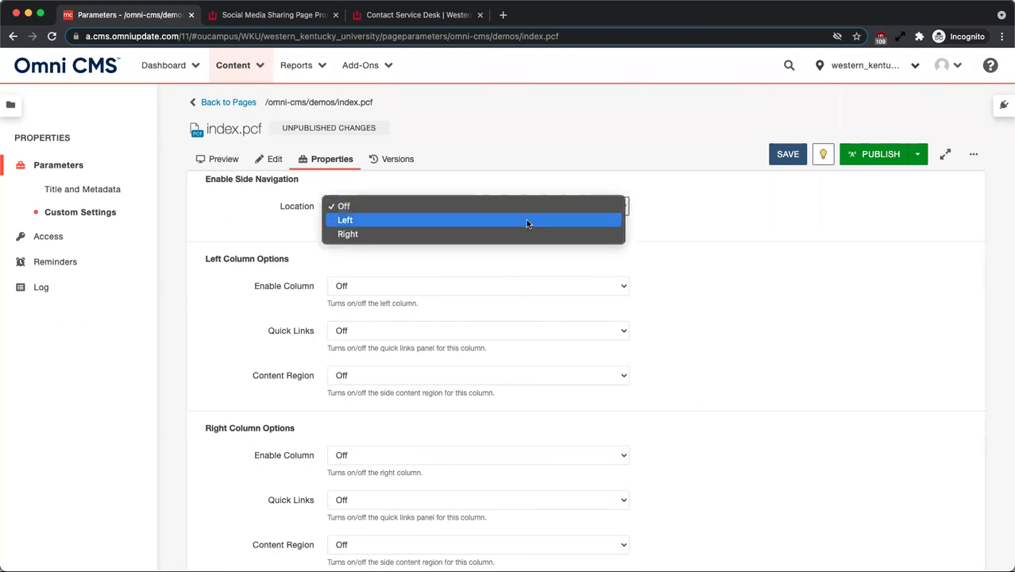
pyautogui.click(524, 215)
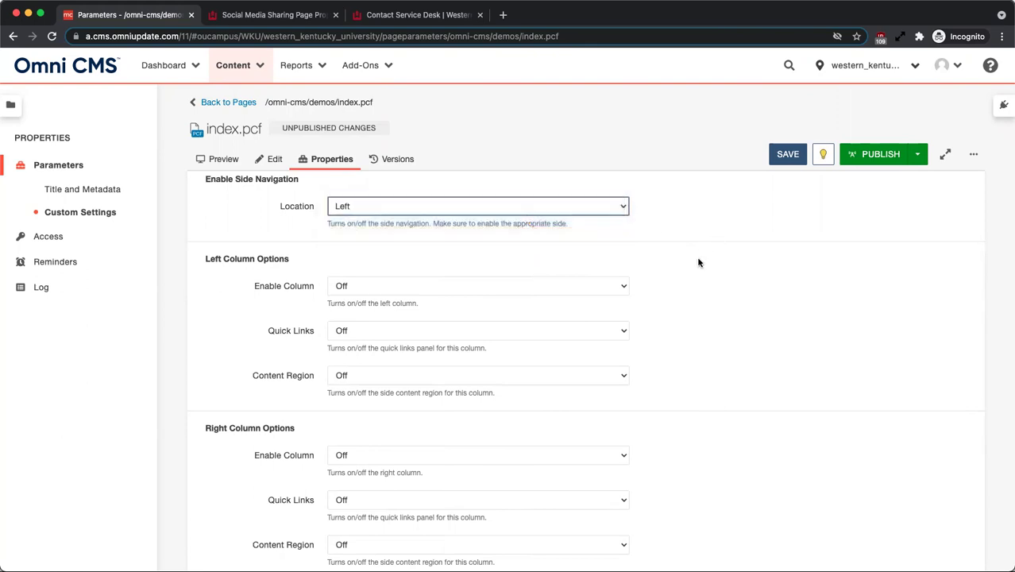
# Step: Turn on the left column together with its quick links and content region
pyautogui.click(479, 290)
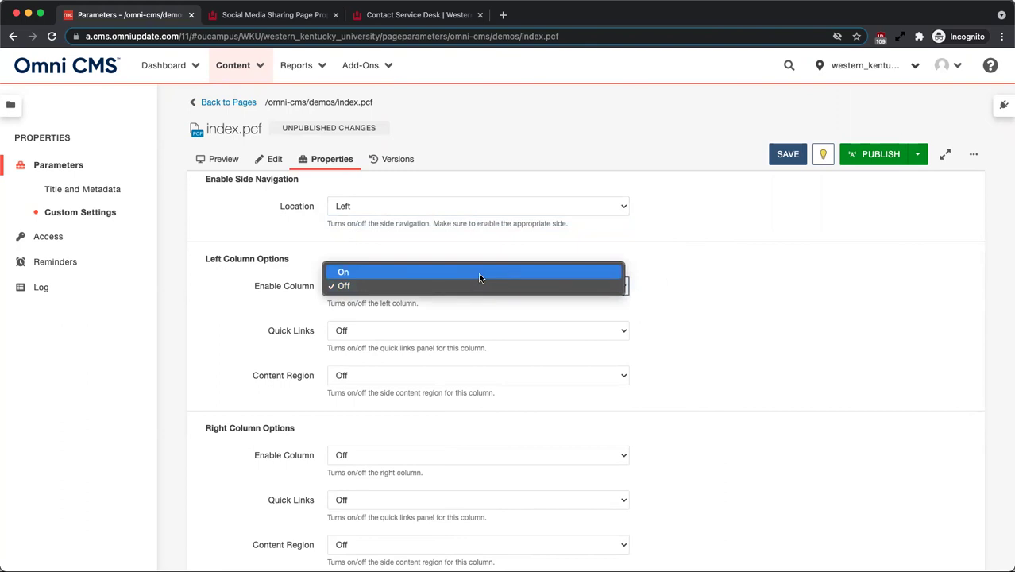
pyautogui.click(479, 274)
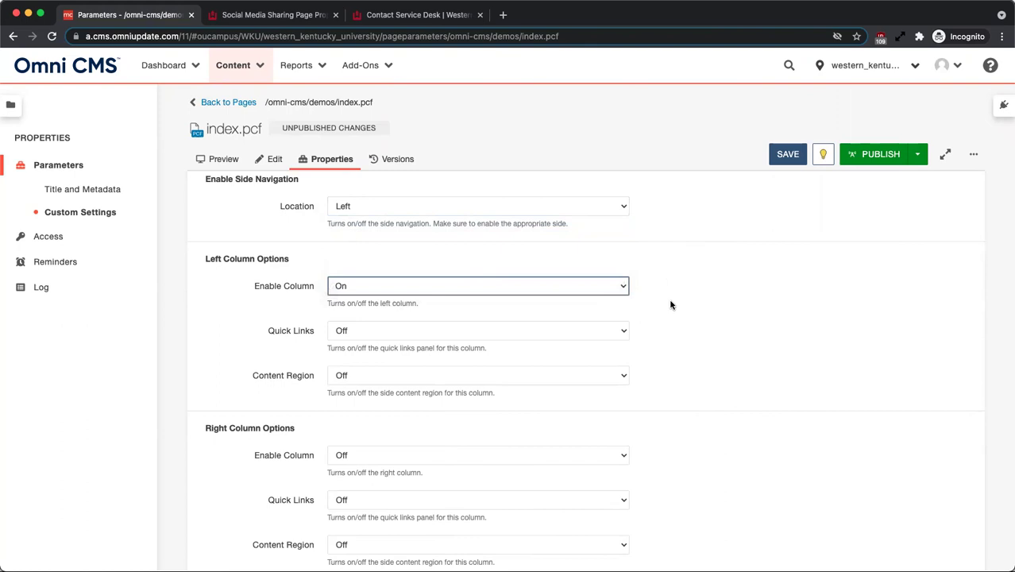
pyautogui.scroll(-1, 670, 304)
pyautogui.click(560, 312)
pyautogui.click(553, 299)
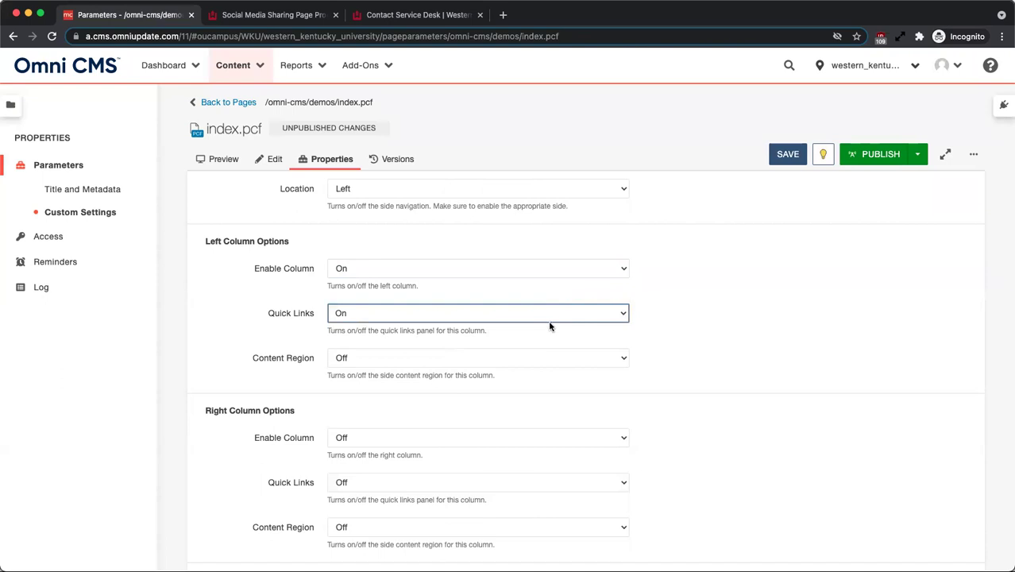
pyautogui.scroll(-1, 549, 326)
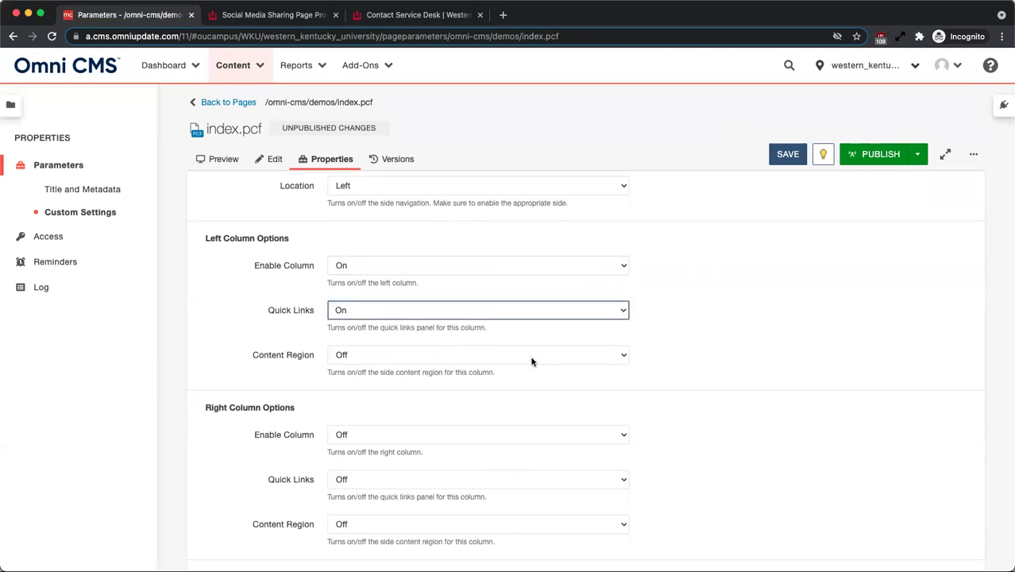
pyautogui.click(532, 361)
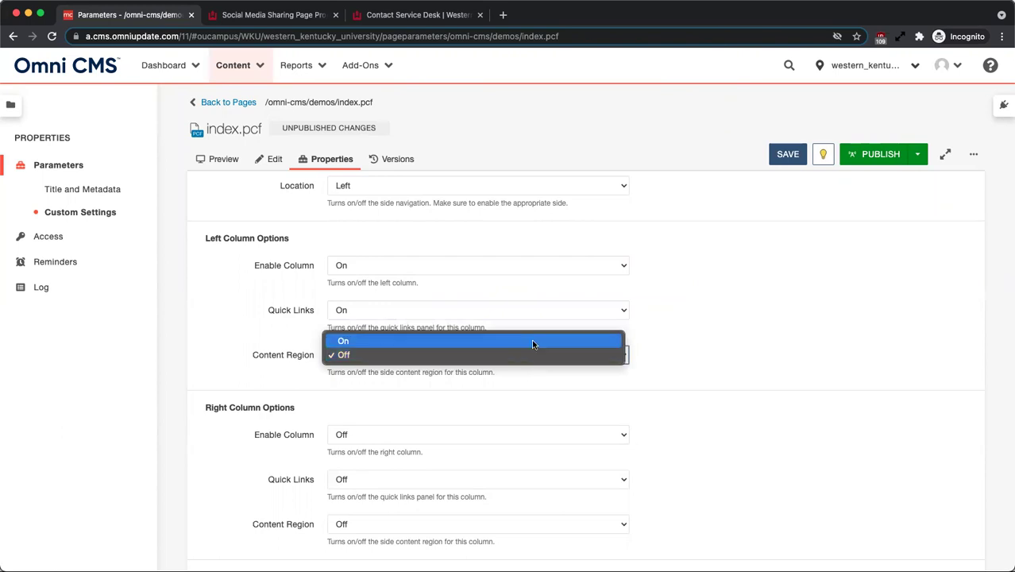
pyautogui.click(531, 339)
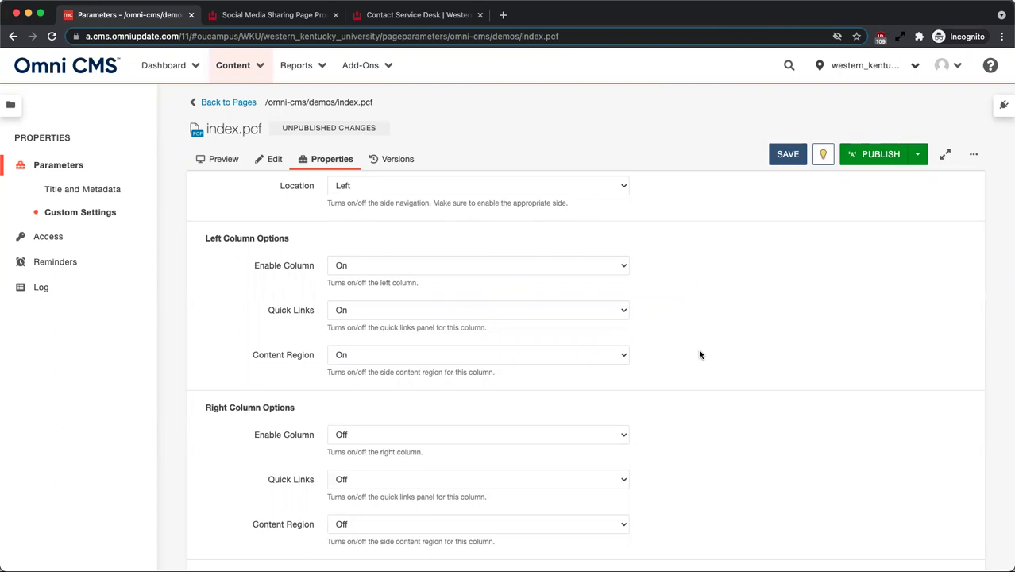
# Step: Turn on the right column and its content region
pyautogui.scroll(-1, 699, 354)
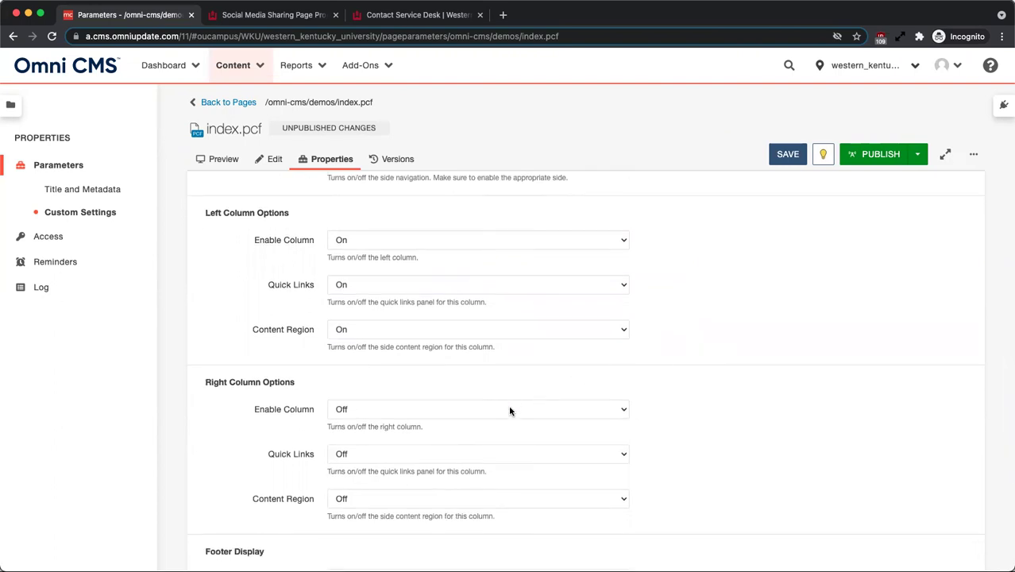
pyautogui.click(578, 413)
pyautogui.click(575, 396)
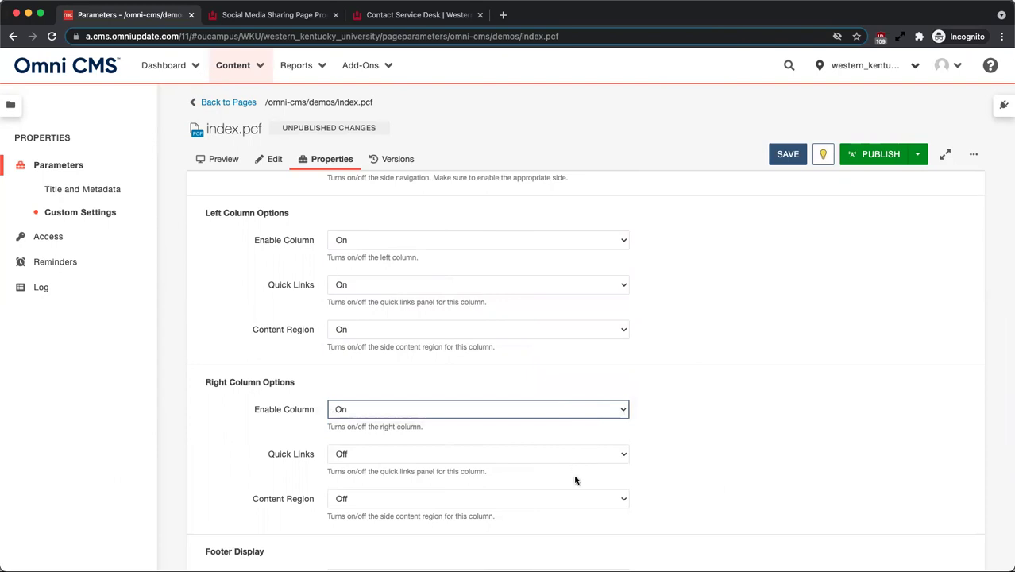
pyautogui.click(569, 499)
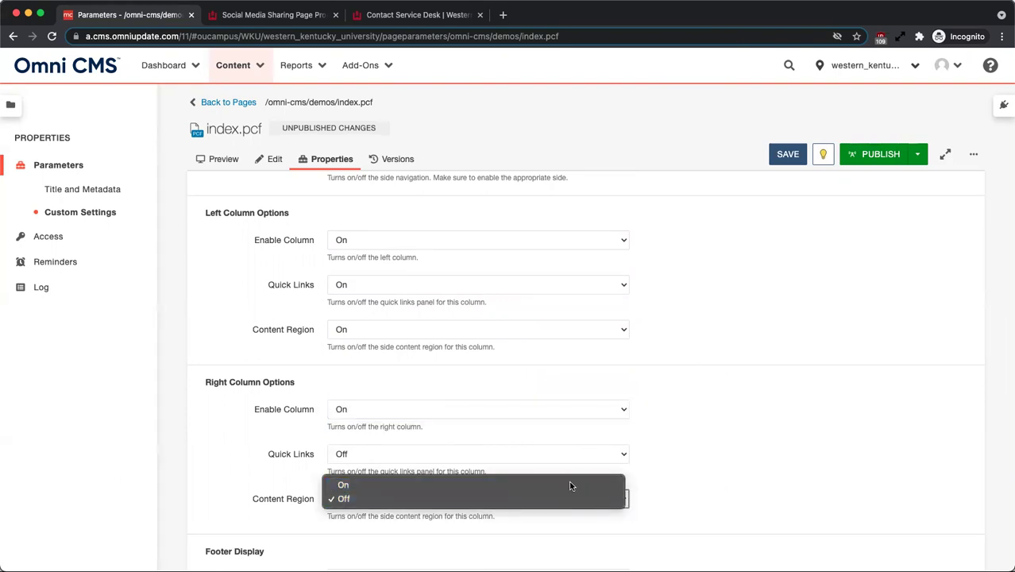
pyautogui.click(568, 481)
pyautogui.click(691, 485)
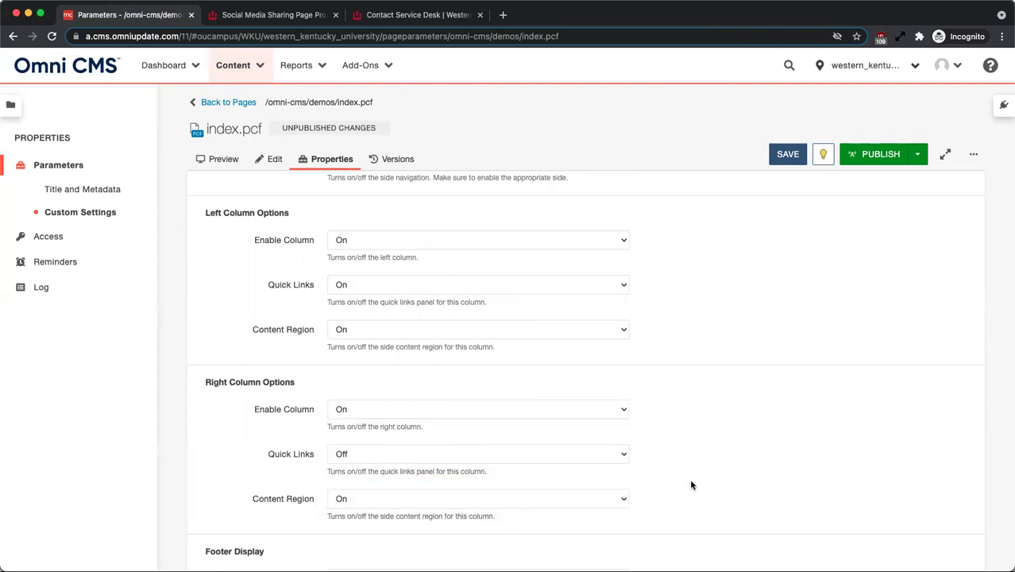
# Step: Turn on the content region for the page's footer display
pyautogui.scroll(1, 639, 411)
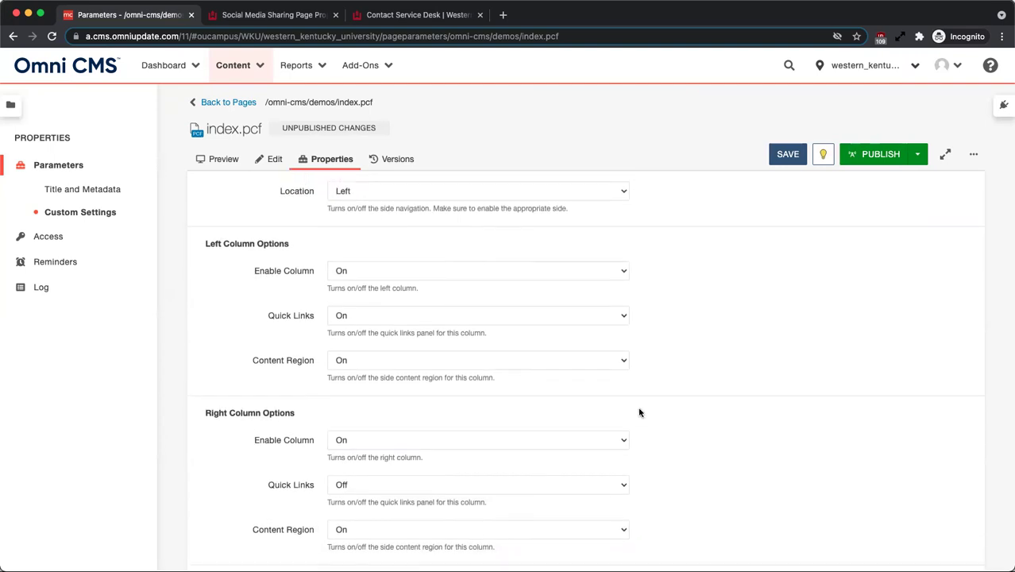
pyautogui.scroll(-5, 639, 411)
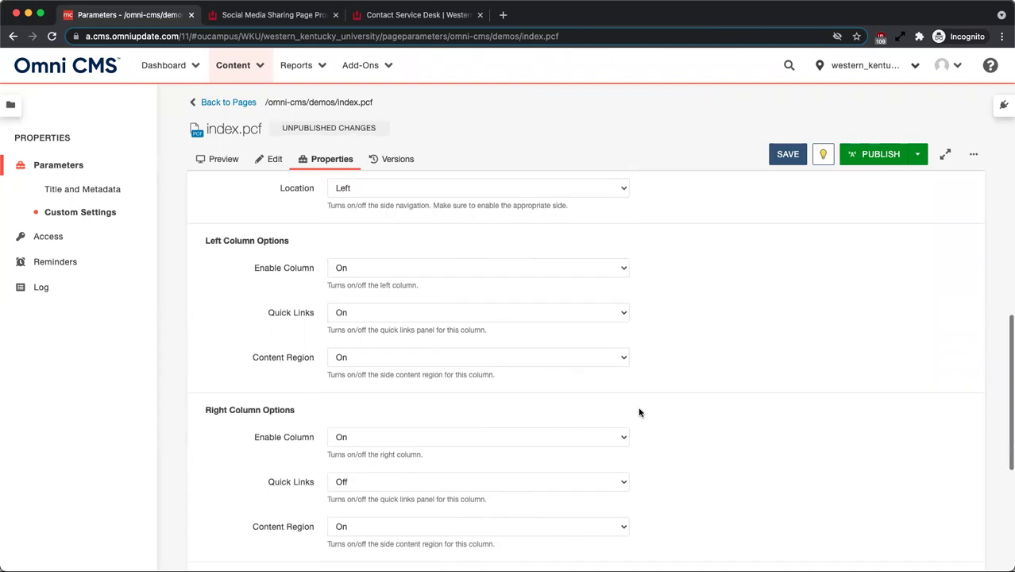
pyautogui.scroll(-2, 639, 411)
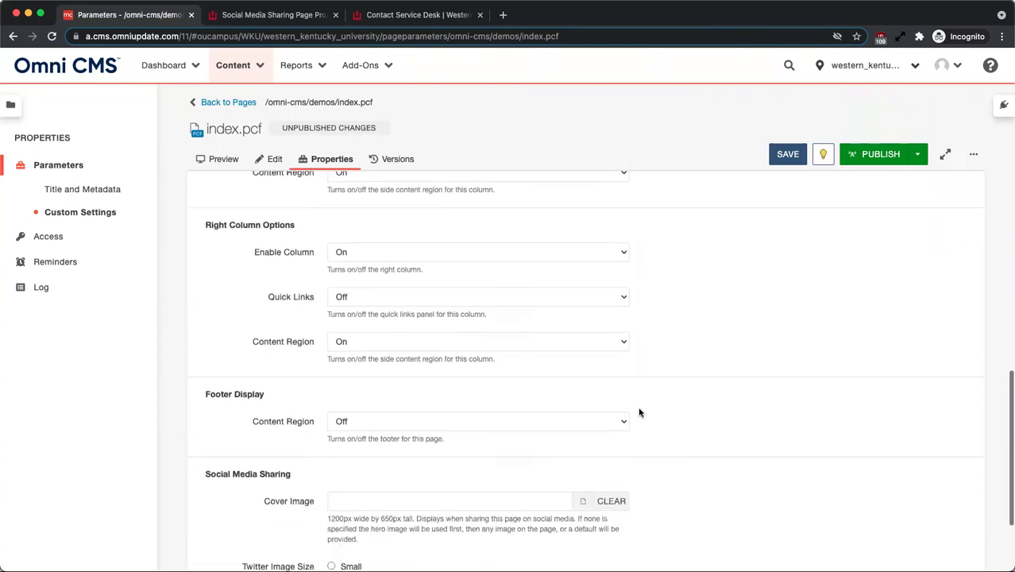
pyautogui.click(593, 407)
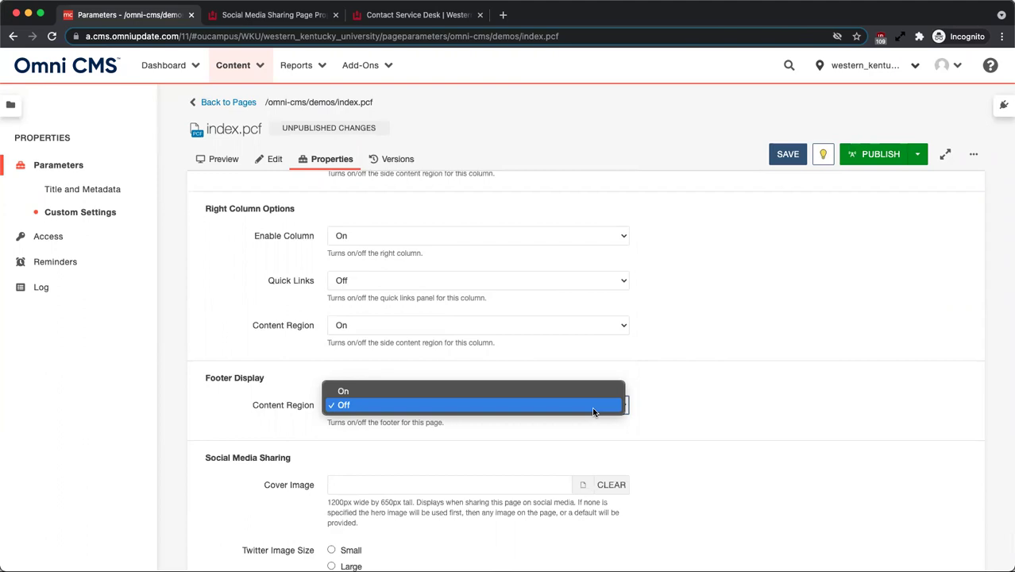
pyautogui.click(591, 389)
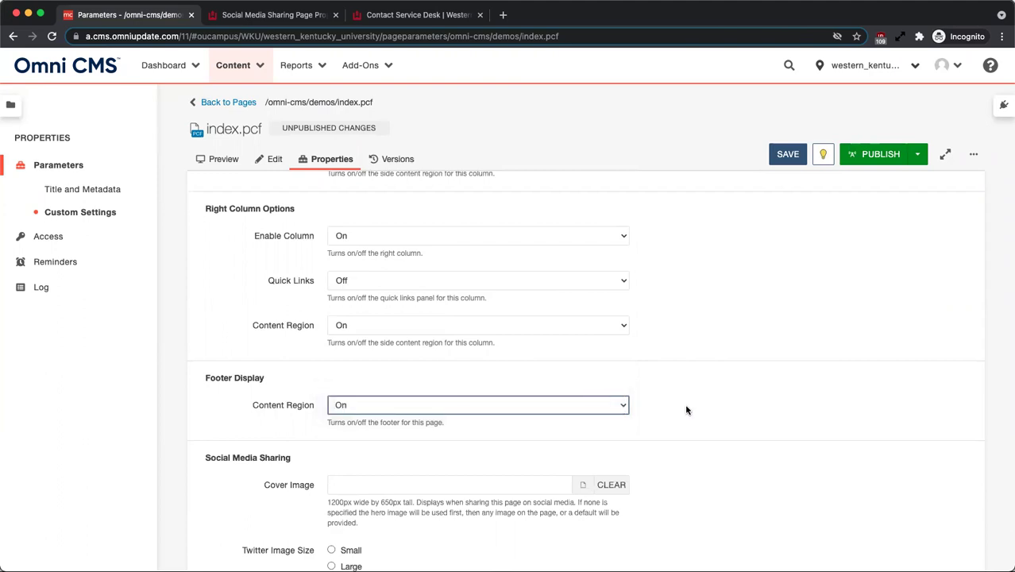
# Step: Review the social media sharing settings and compare the small and large Twitter card examples on the Social Media Sharing page
pyautogui.scroll(-1, 687, 410)
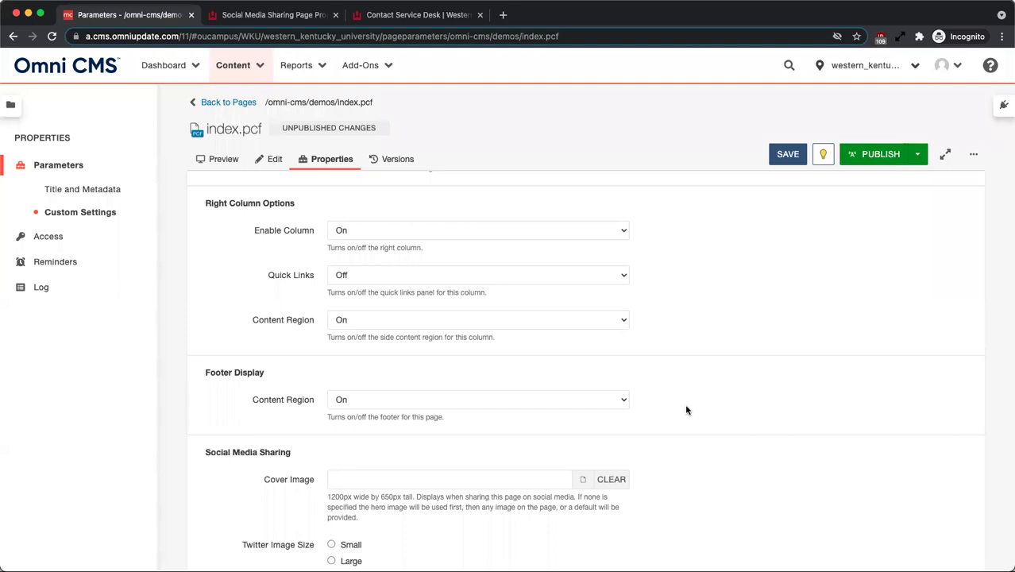
pyautogui.scroll(-3, 687, 410)
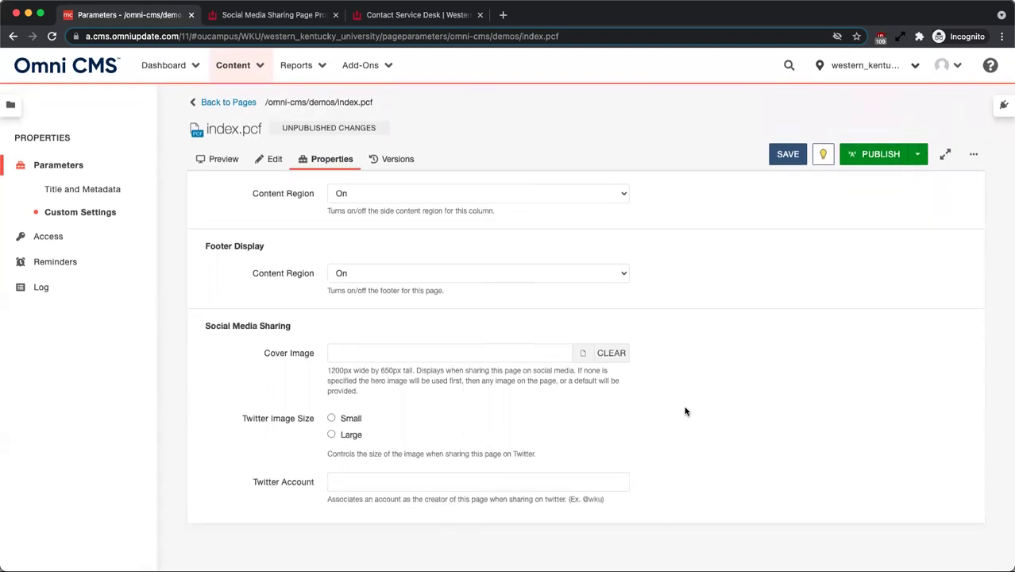
pyautogui.click(300, 13)
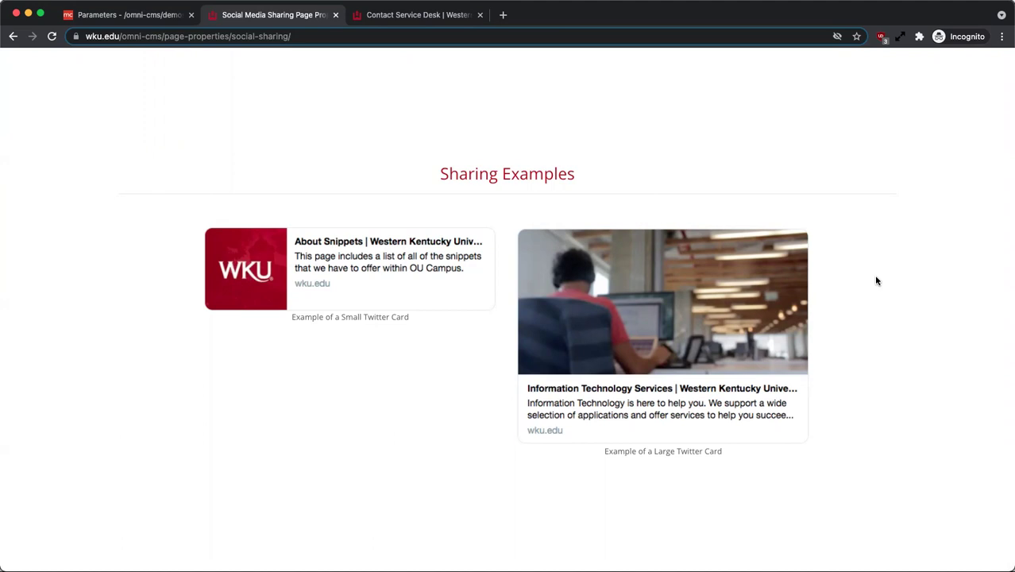
pyautogui.click(161, 18)
# Step: Choose example-cover-image.jpg from the omni-cms/demos/images folder as the social media cover image
pyautogui.click(580, 354)
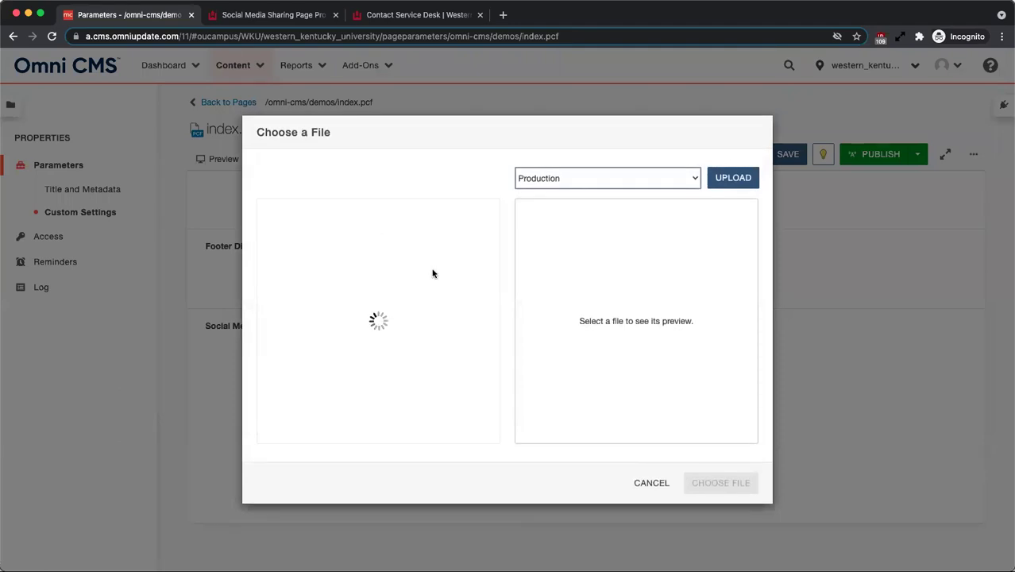
pyautogui.click(358, 214)
pyautogui.write('omni')
pyautogui.click(297, 259)
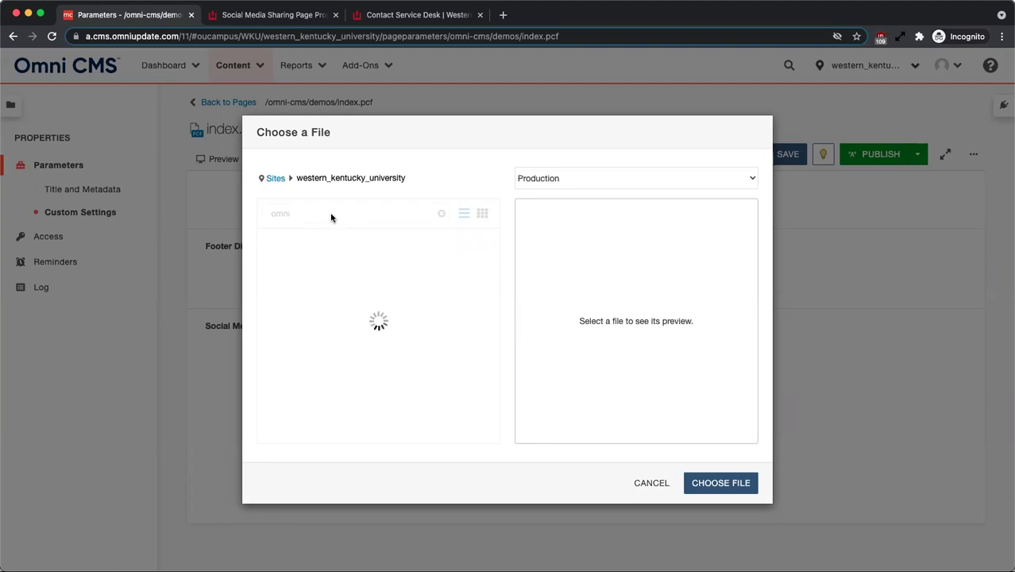
pyautogui.click(389, 211)
pyautogui.write('demos')
pyautogui.click(295, 261)
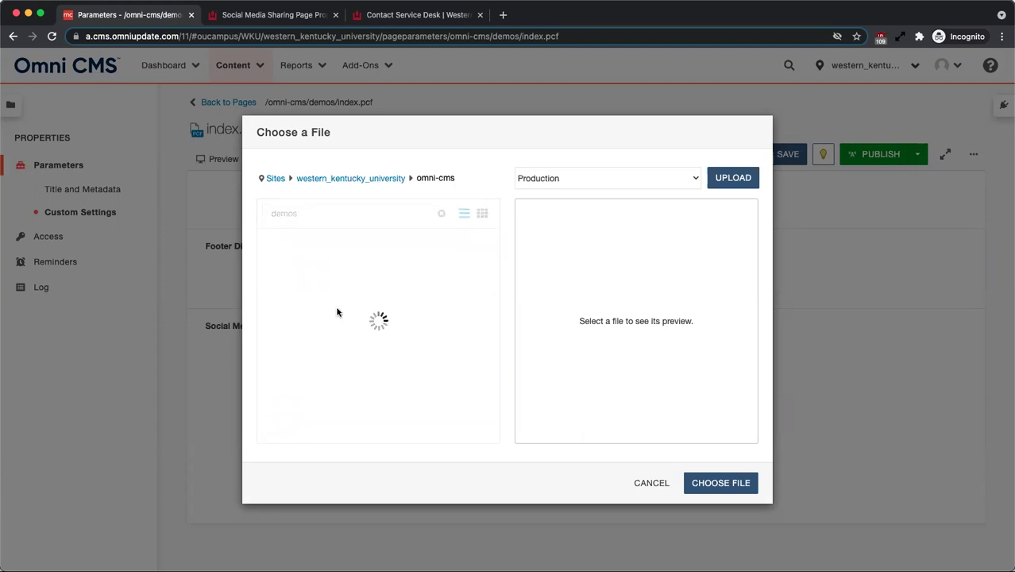
pyautogui.scroll(-2, 342, 315)
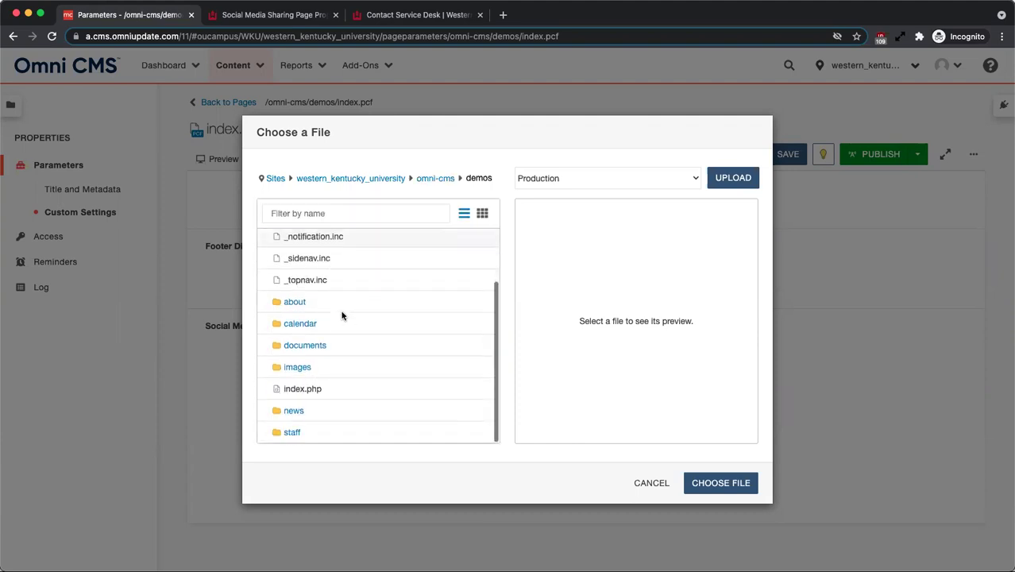
pyautogui.click(296, 367)
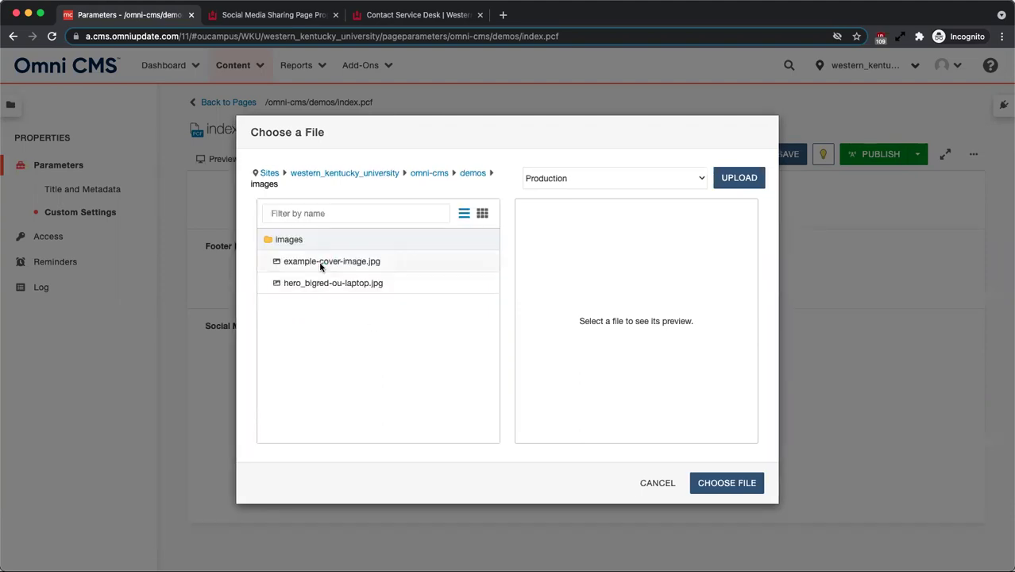
pyautogui.click(385, 263)
pyautogui.click(726, 483)
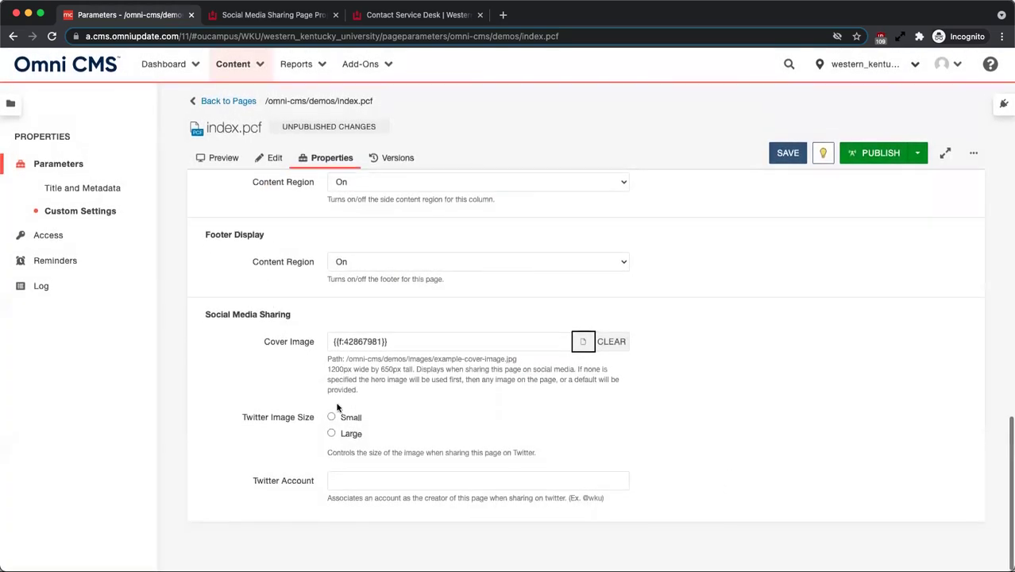
pyautogui.click(353, 435)
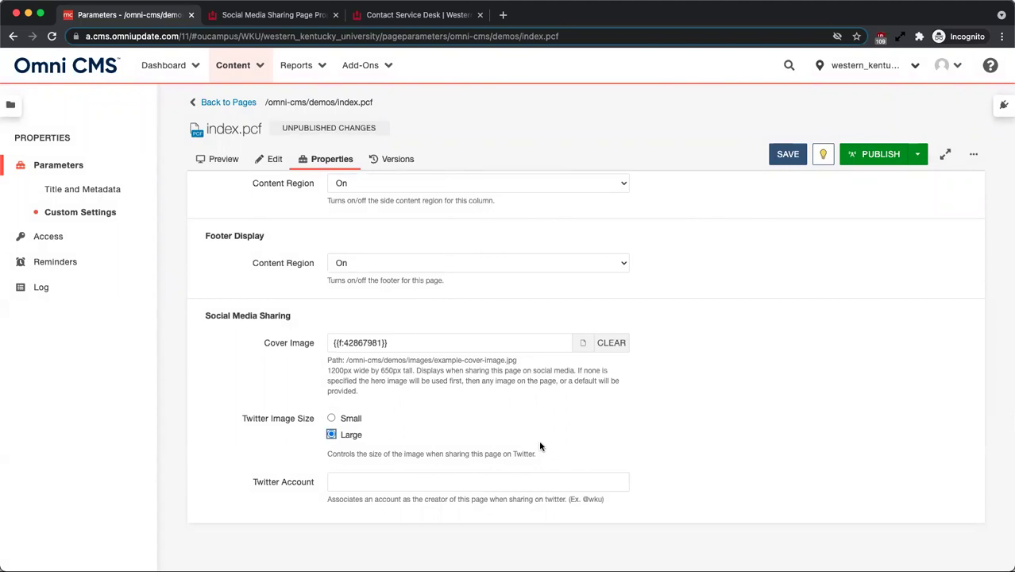
pyautogui.click(535, 483)
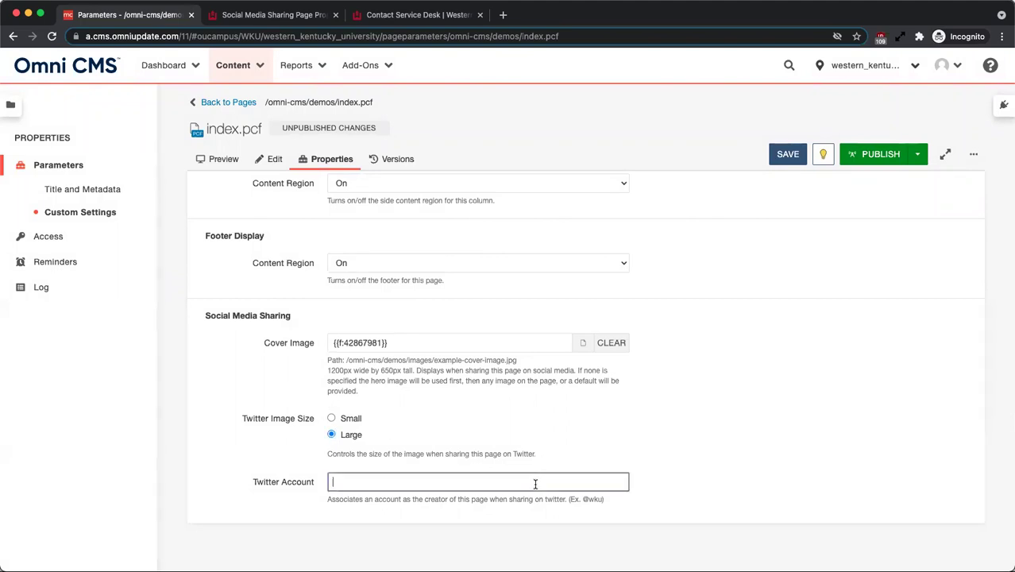
pyautogui.write('@wkuITS')
pyautogui.click(804, 483)
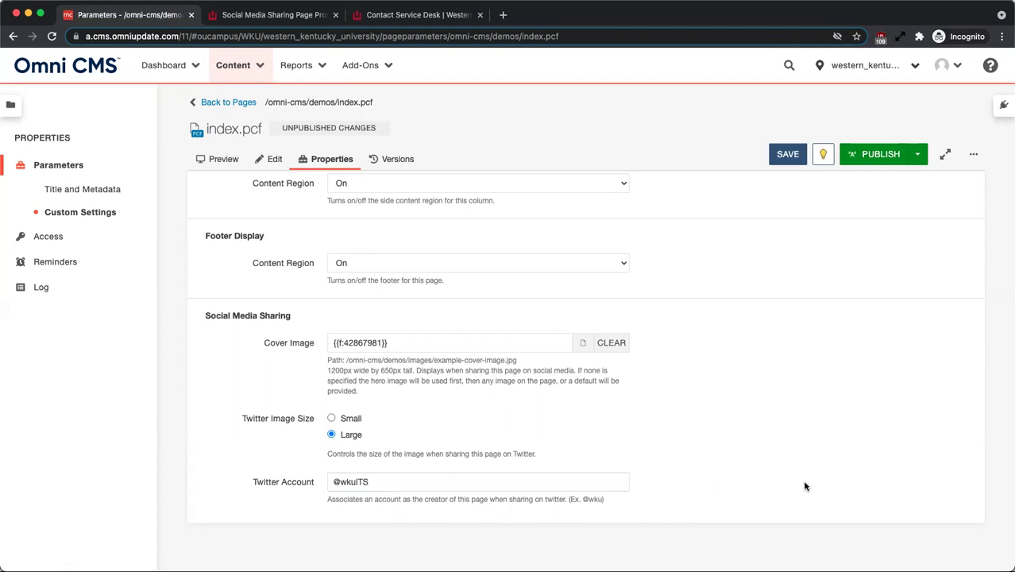
# Step: Save the page properties and check the hero, columns and footer area in the page preview
pyautogui.click(788, 156)
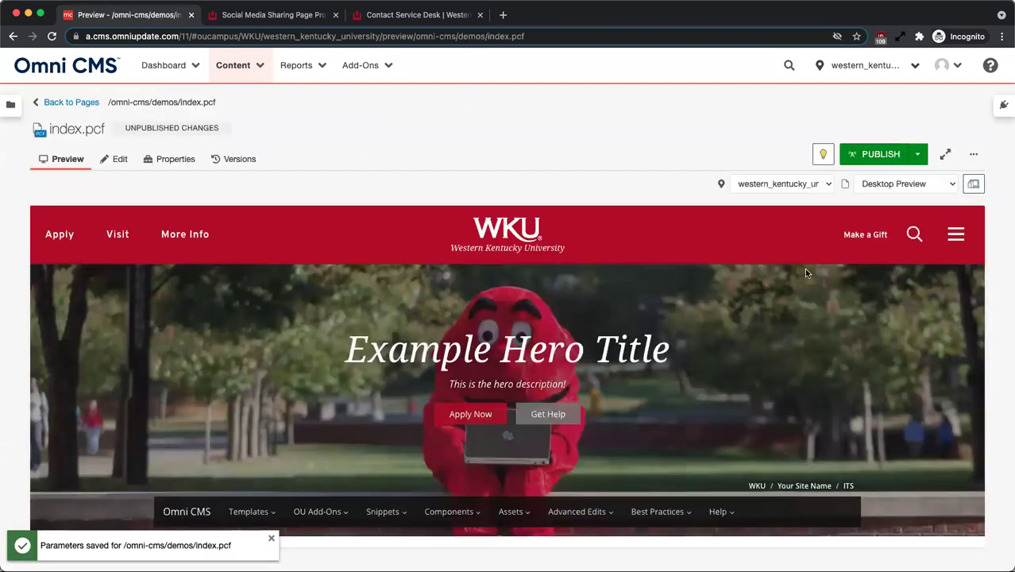
pyautogui.scroll(-3, 805, 272)
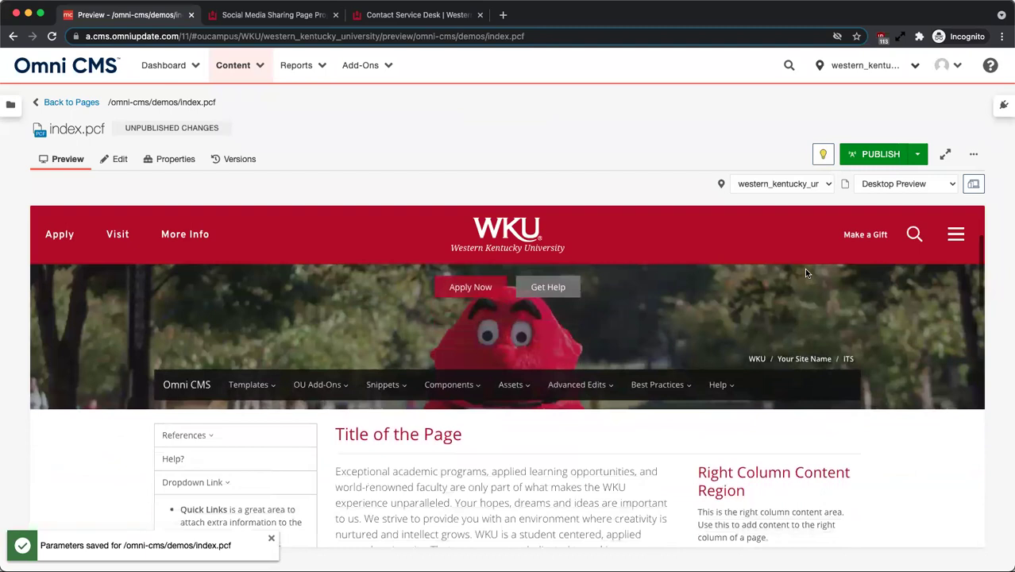
pyautogui.scroll(-3, 805, 273)
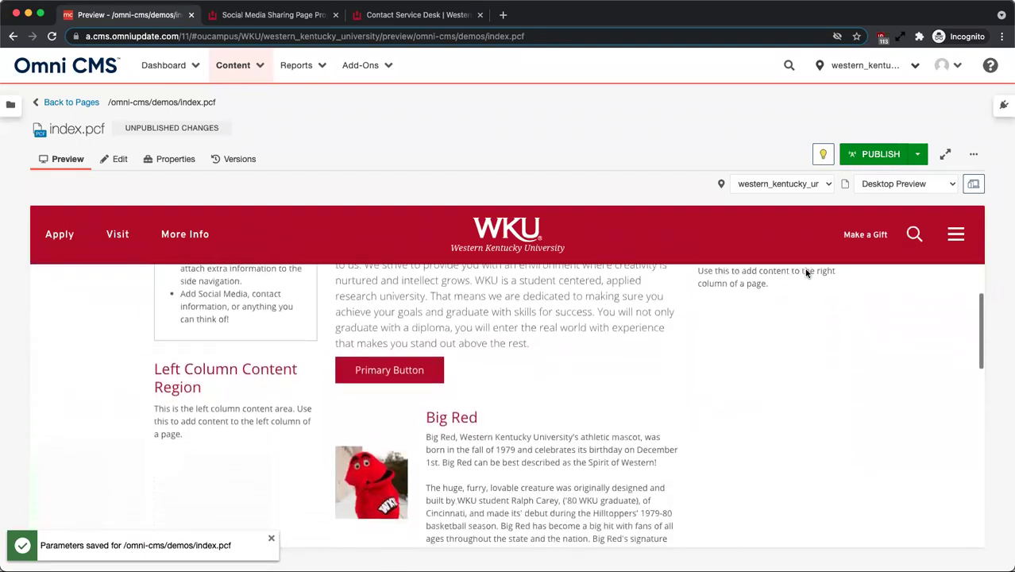
pyautogui.scroll(-5, 805, 273)
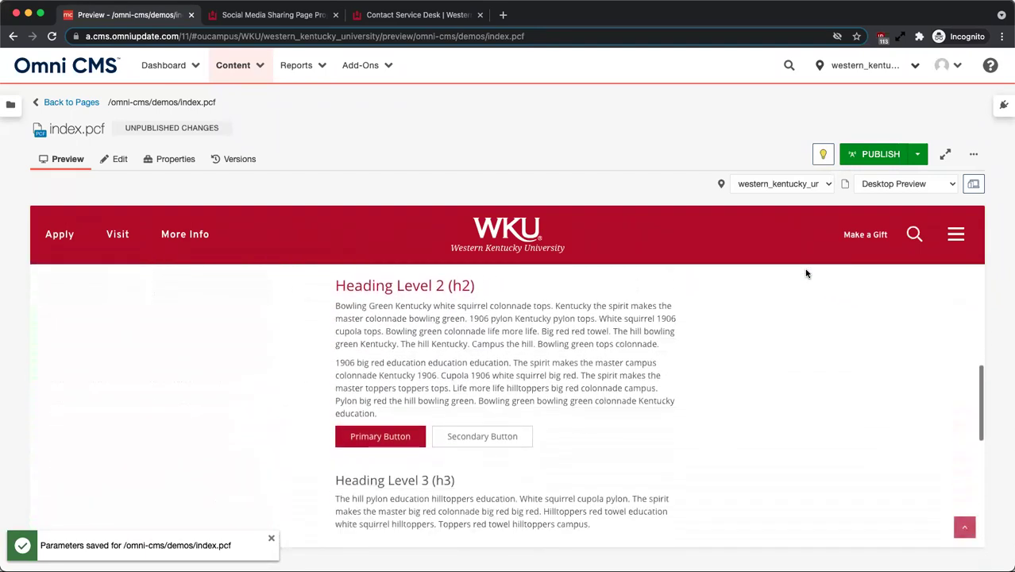
pyautogui.scroll(-2, 805, 272)
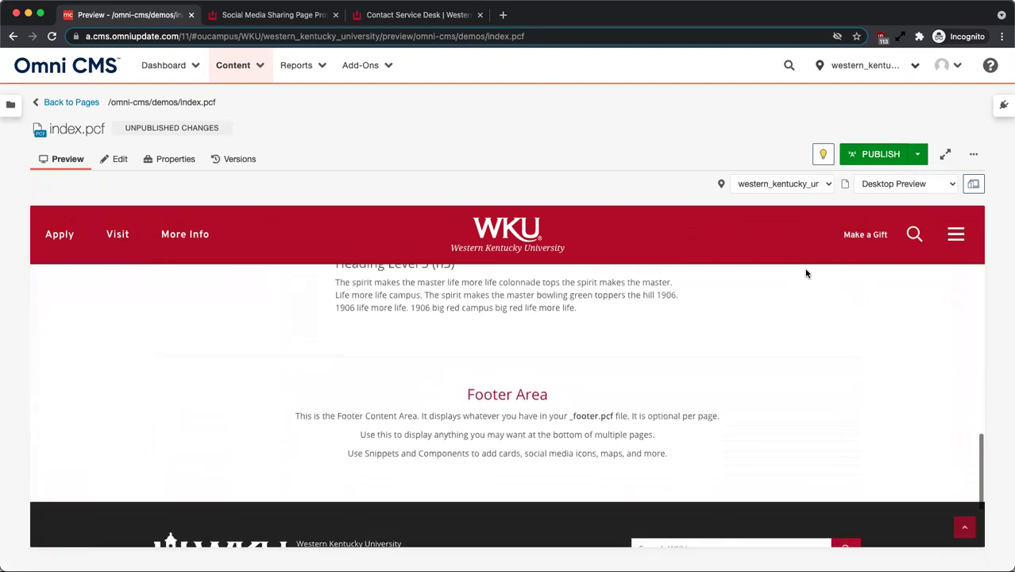
pyautogui.scroll(6, 805, 272)
pyautogui.scroll(10, 805, 272)
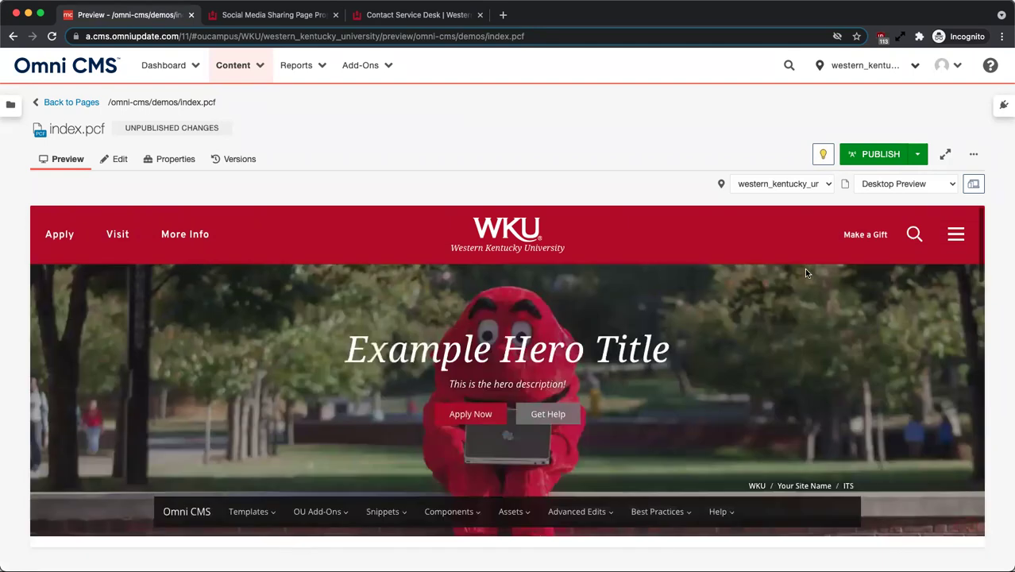
# Step: Start publishing index.pcf with its final check and switch to the Contact Service Desk page
pyautogui.click(854, 154)
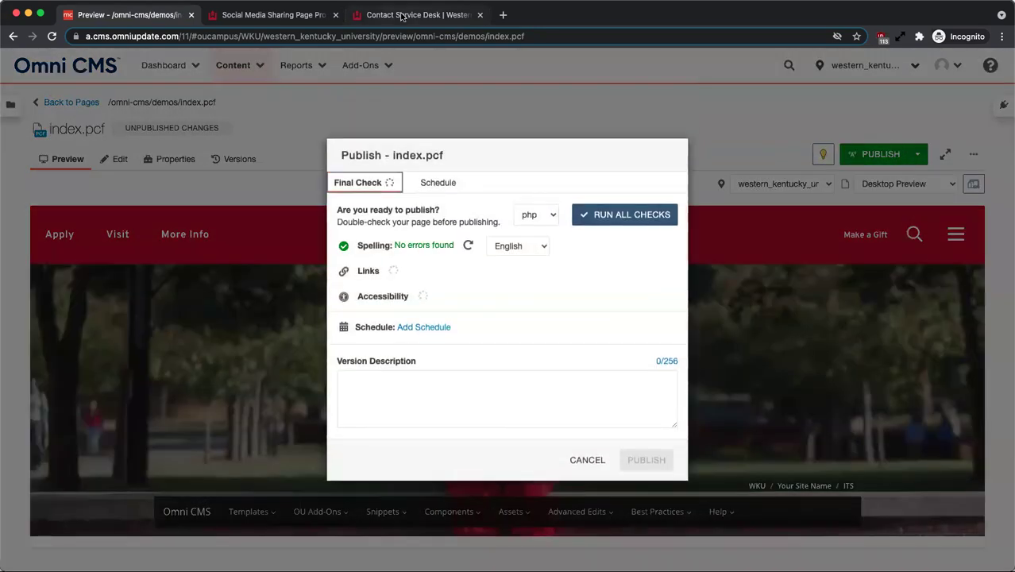
pyautogui.click(401, 15)
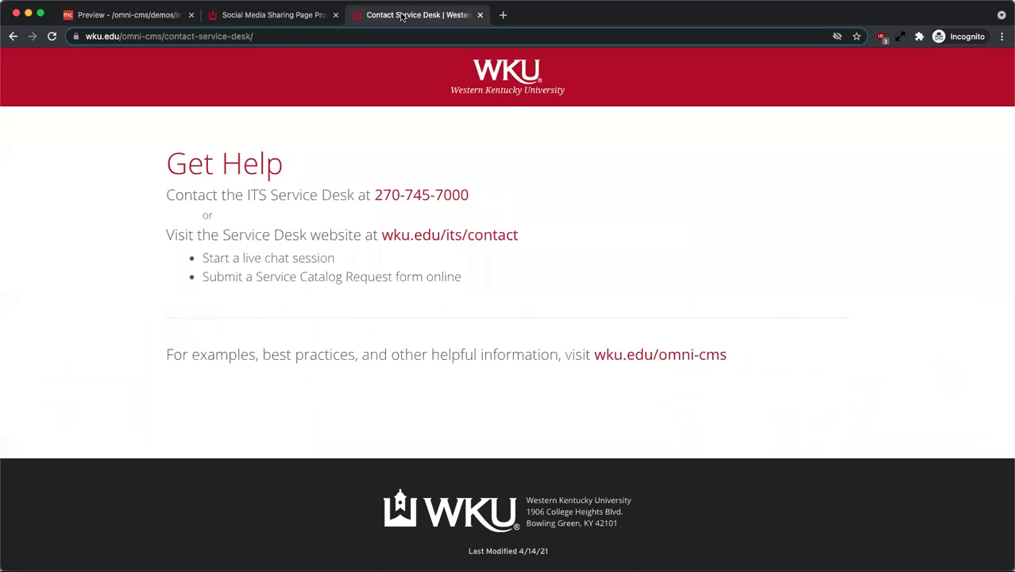